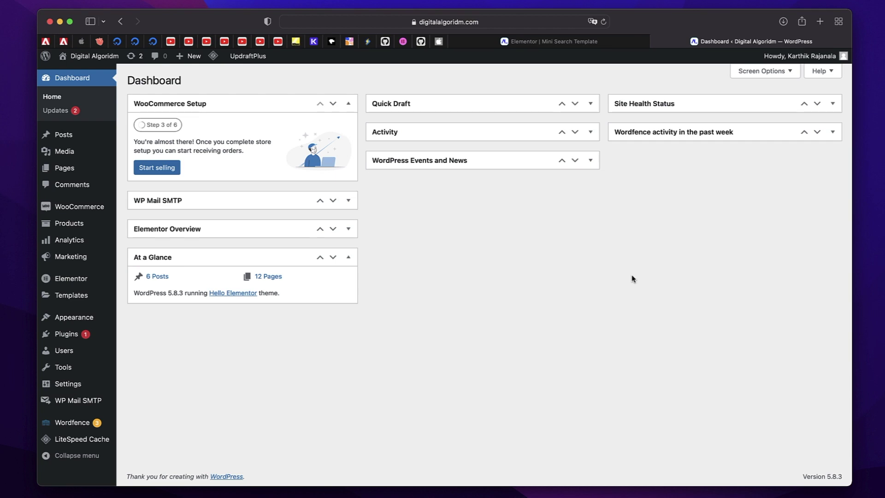
# Step: Set the Page Transitions experiment to Active in Elementor's Experiments settings and save
pyautogui.click(65, 282)
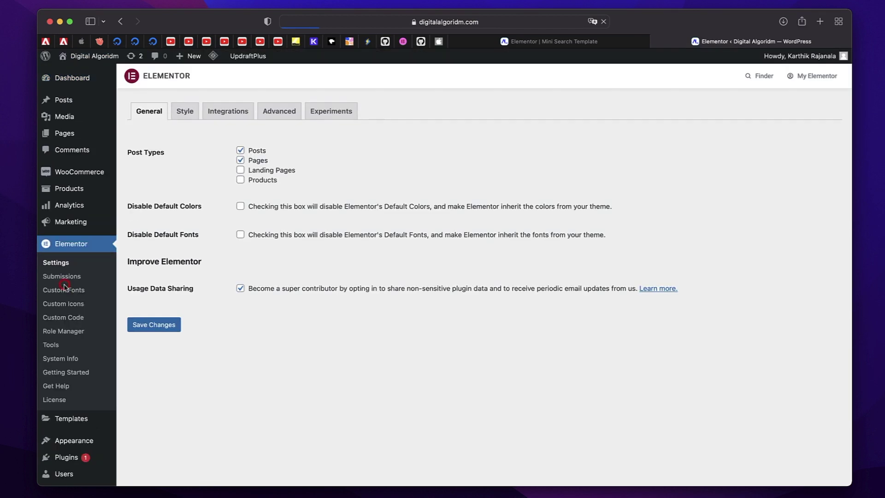
pyautogui.click(339, 113)
pyautogui.scroll(-15, 277, 390)
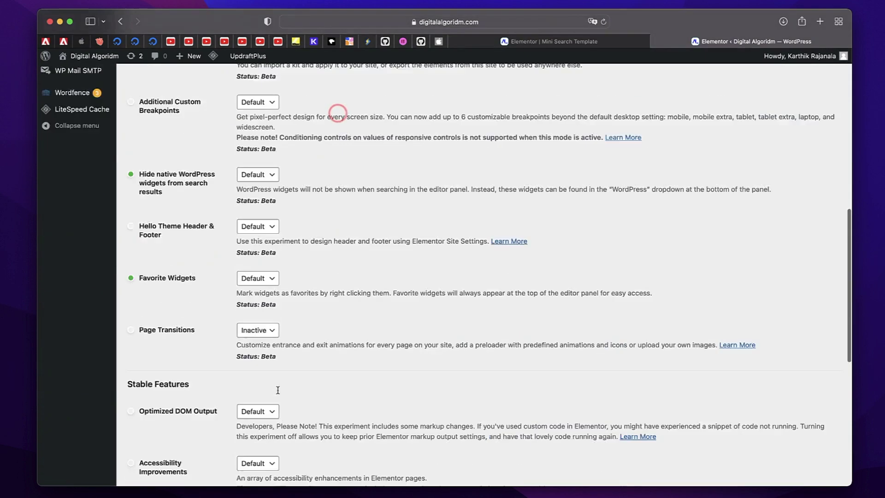
pyautogui.scroll(-5, 277, 390)
pyautogui.scroll(4, 277, 395)
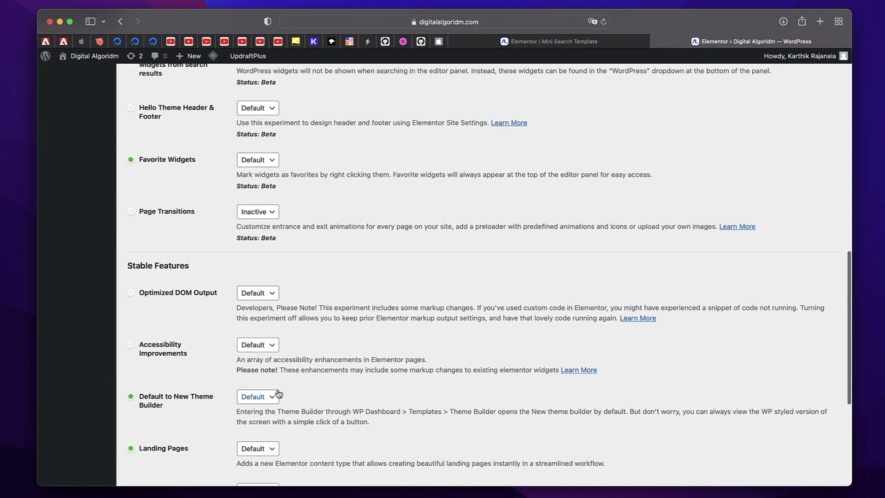
pyautogui.click(263, 216)
pyautogui.click(252, 198)
pyautogui.scroll(-10, 210, 256)
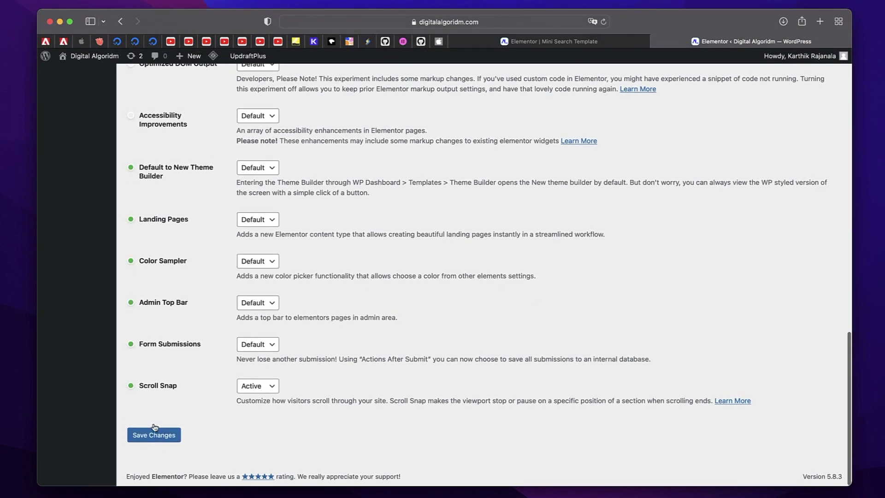
pyautogui.click(154, 433)
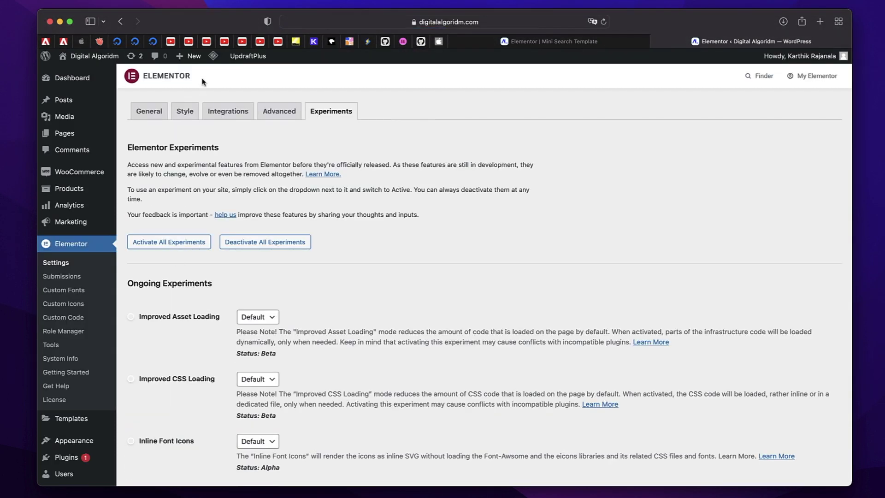
# Step: Purge all LiteSpeed caches and return to the Mini Search Template editor
pyautogui.moveTo(213, 55)
pyautogui.click(224, 116)
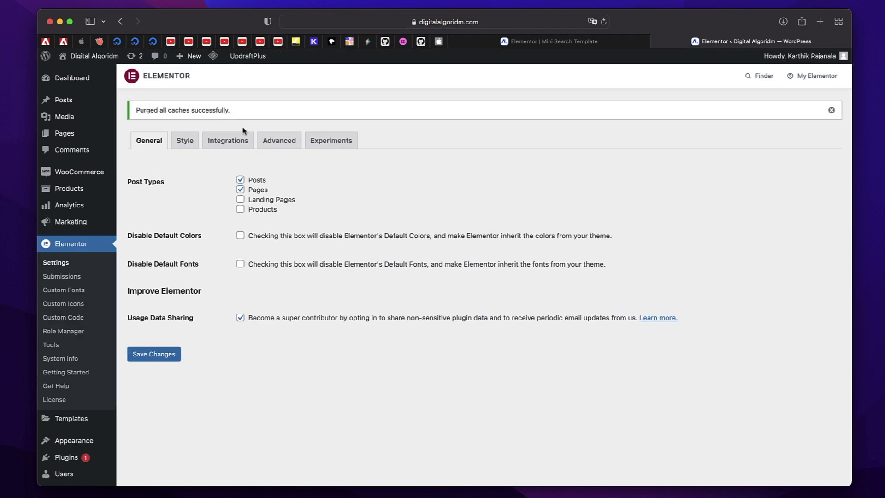
pyautogui.click(542, 42)
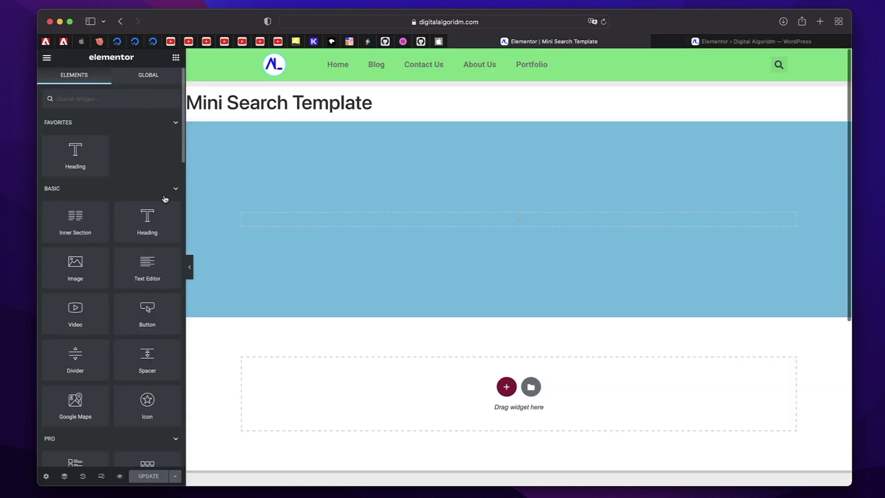
# Step: Reload the editor and bring up the Page Transitions panel in Site Settings
pyautogui.click(604, 22)
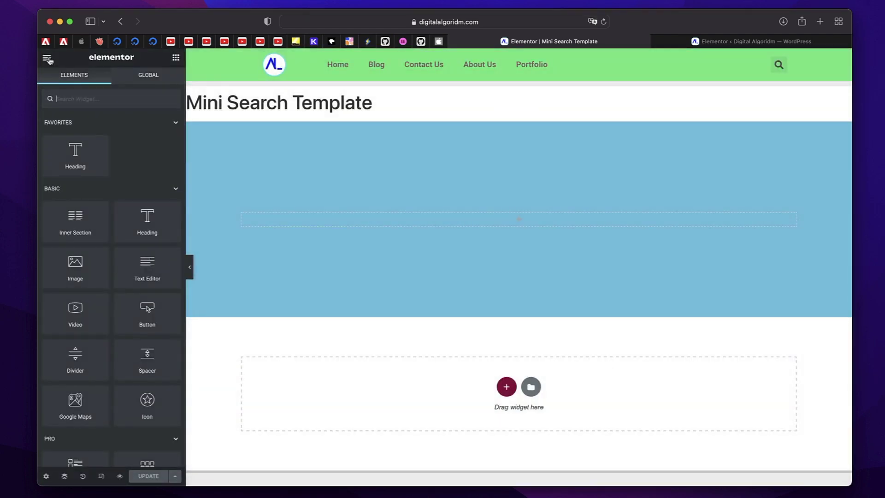
pyautogui.click(48, 58)
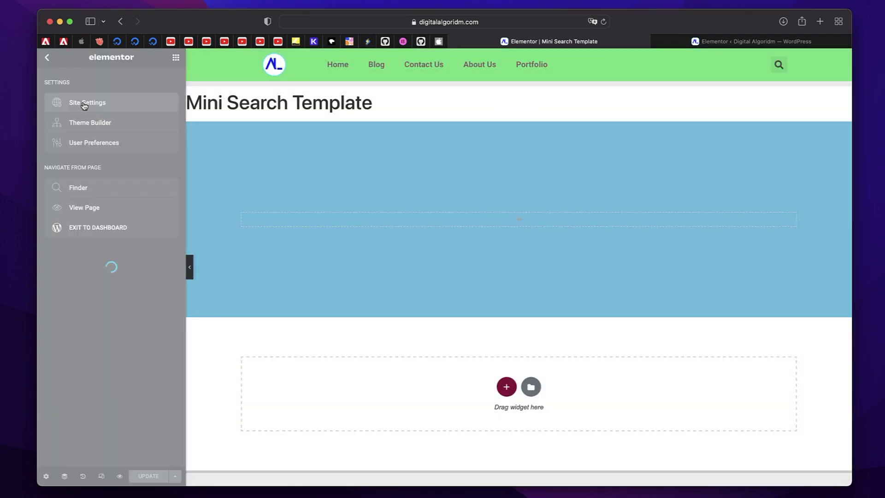
pyautogui.click(78, 103)
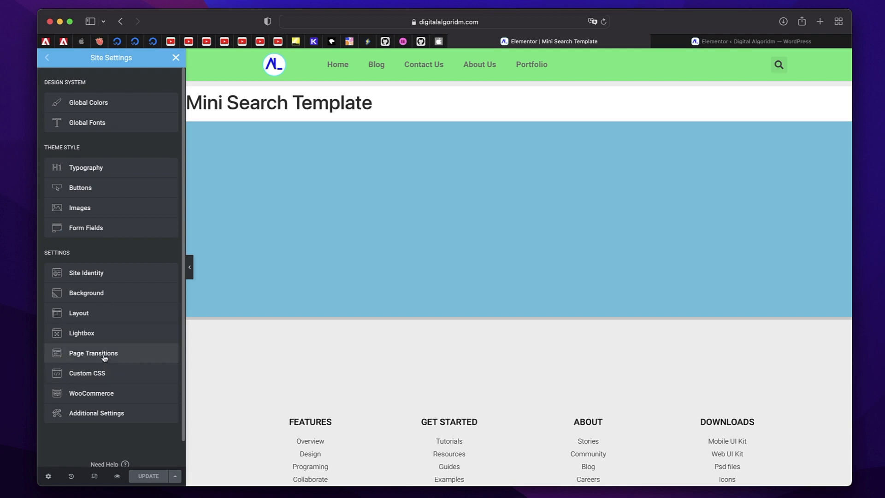
pyautogui.click(105, 358)
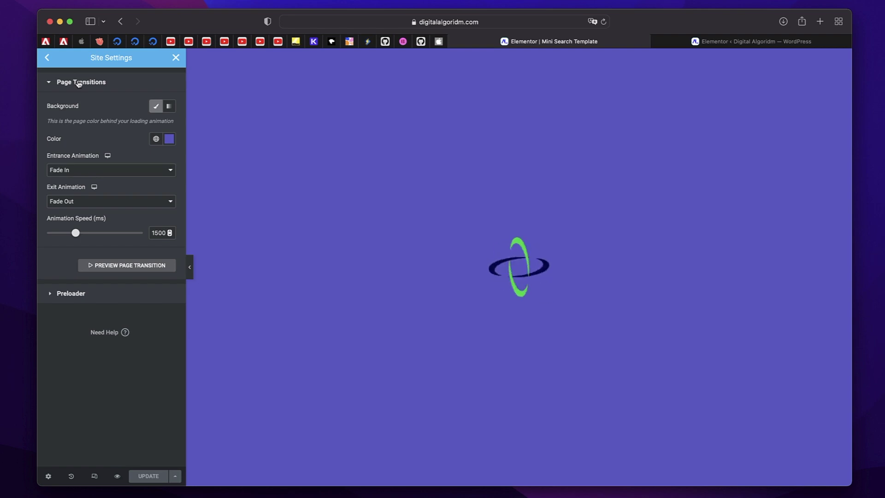
# Step: Keep the transition background Classic and set its colour to #2825C6
pyautogui.click(153, 107)
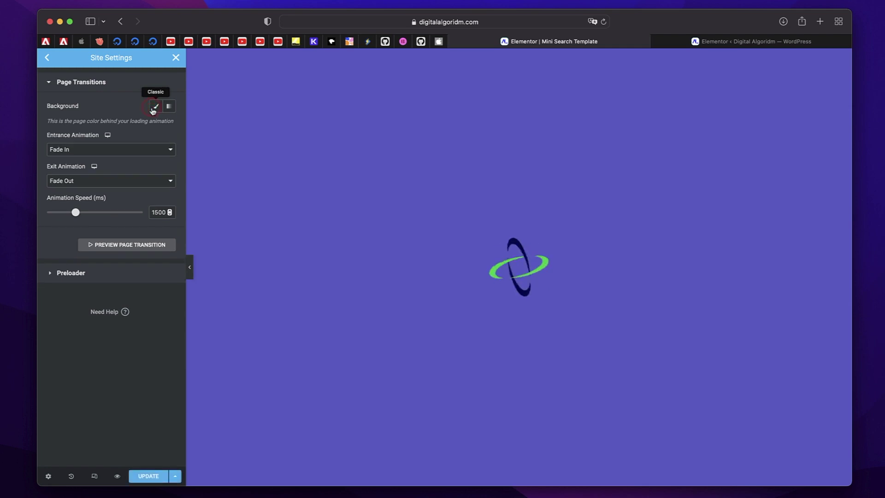
pyautogui.click(153, 108)
pyautogui.click(169, 109)
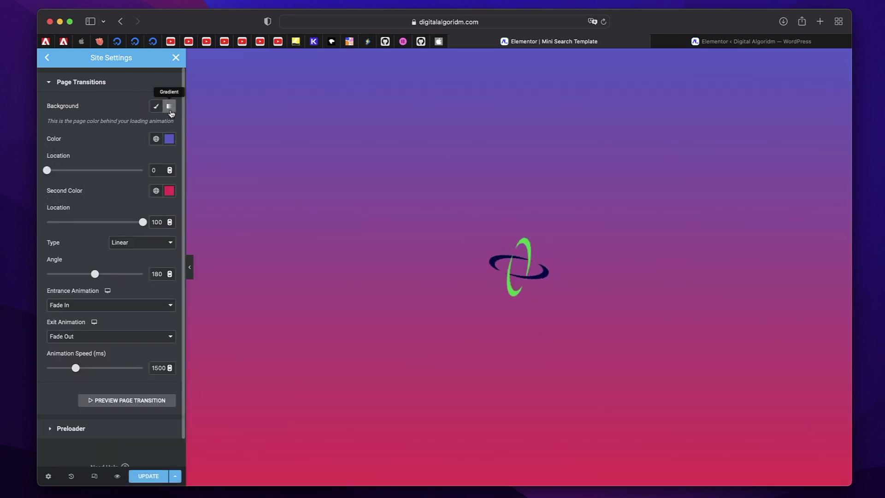
pyautogui.click(157, 108)
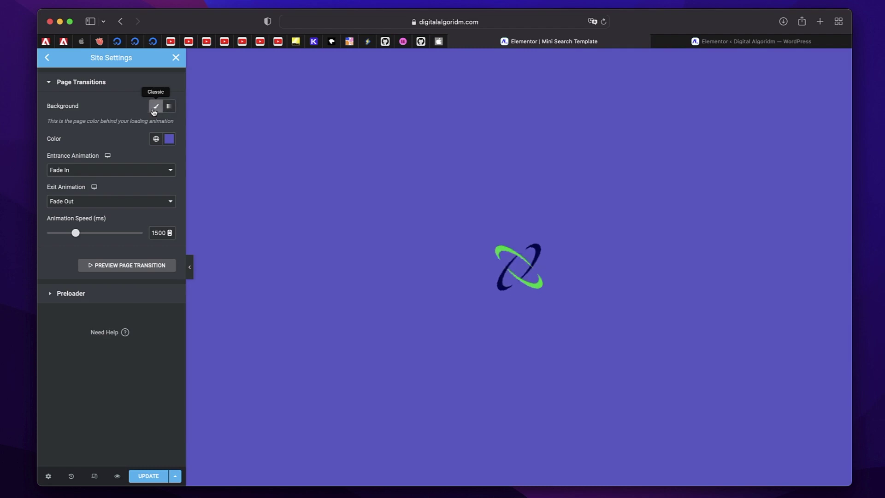
pyautogui.click(169, 140)
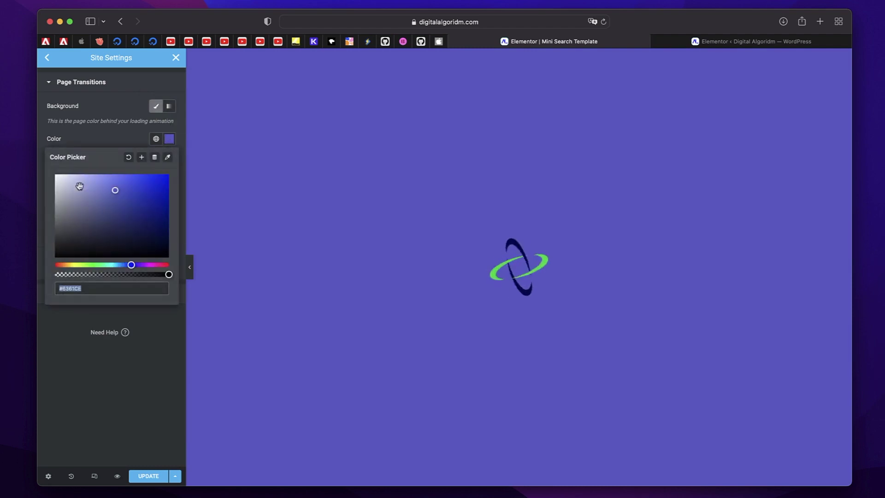
pyautogui.click(148, 193)
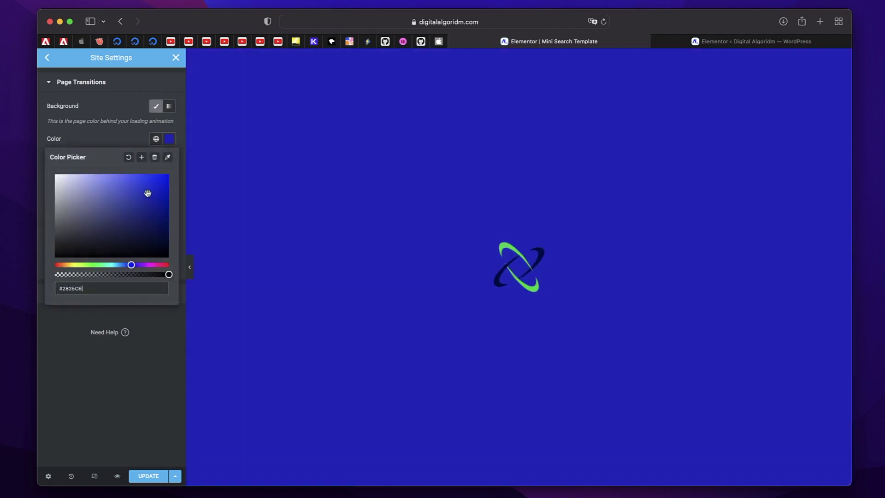
pyautogui.click(118, 136)
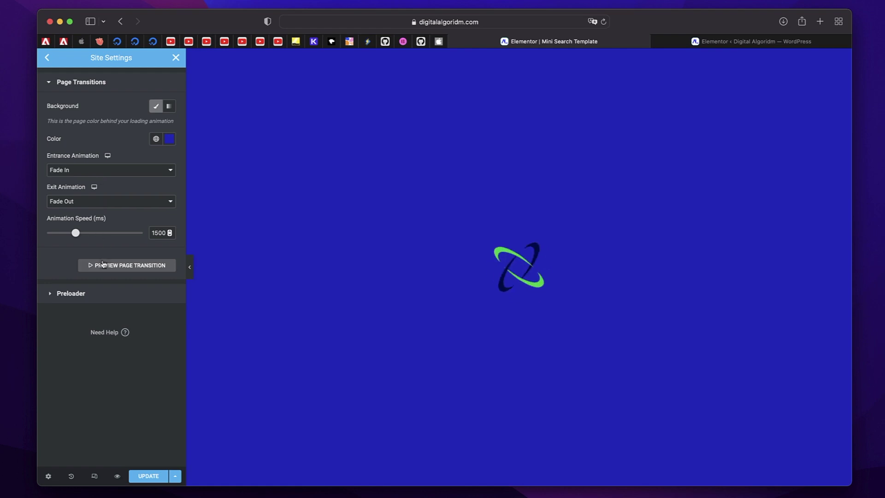
# Step: Set the preloader to Image type using the masso.png logo
pyautogui.click(72, 296)
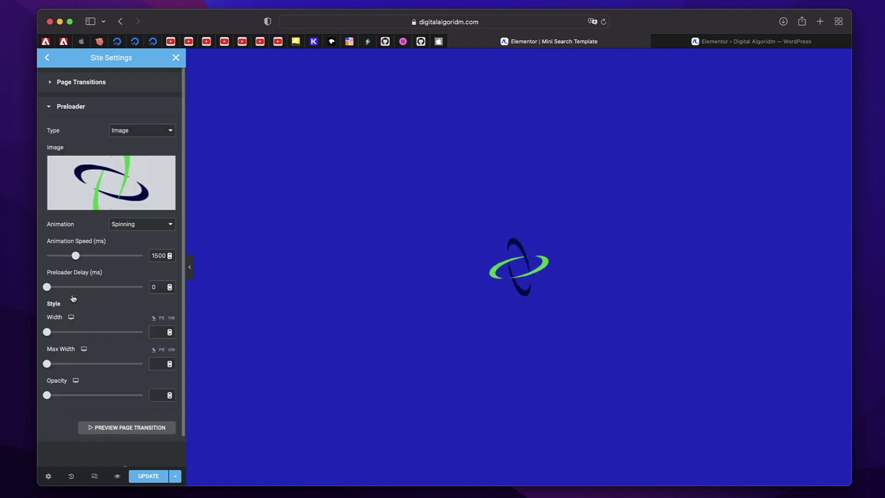
pyautogui.click(144, 130)
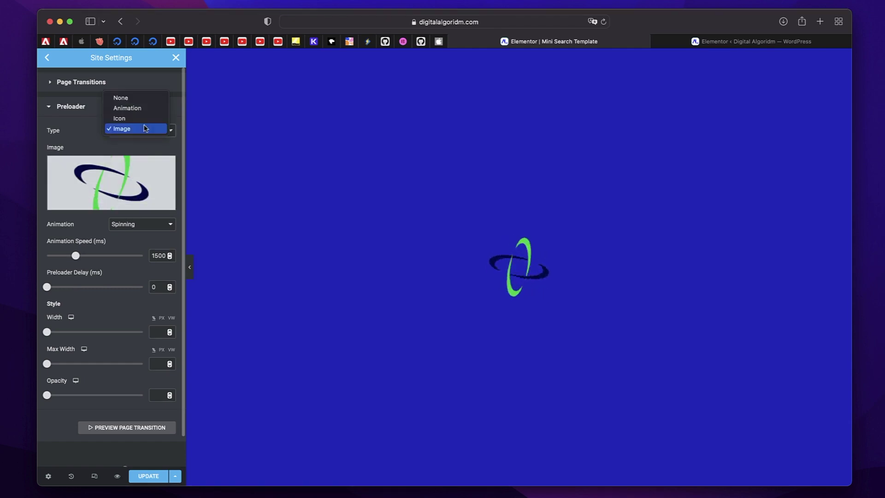
pyautogui.click(139, 109)
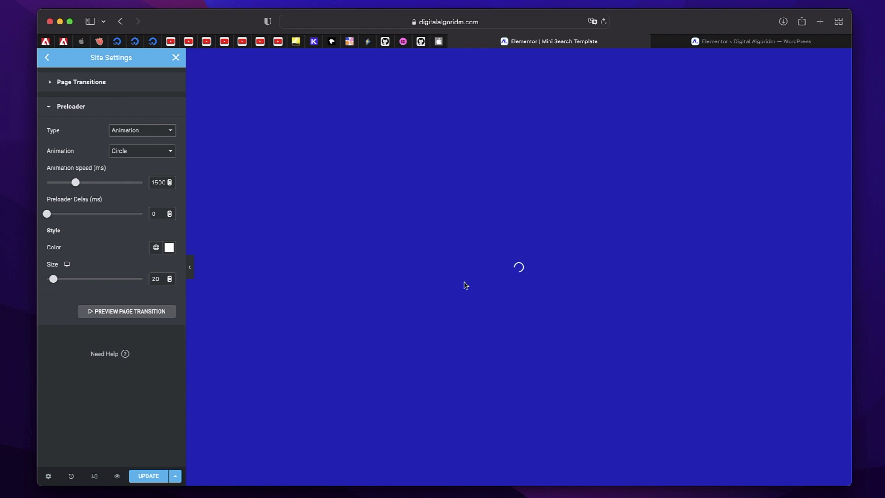
pyautogui.click(67, 106)
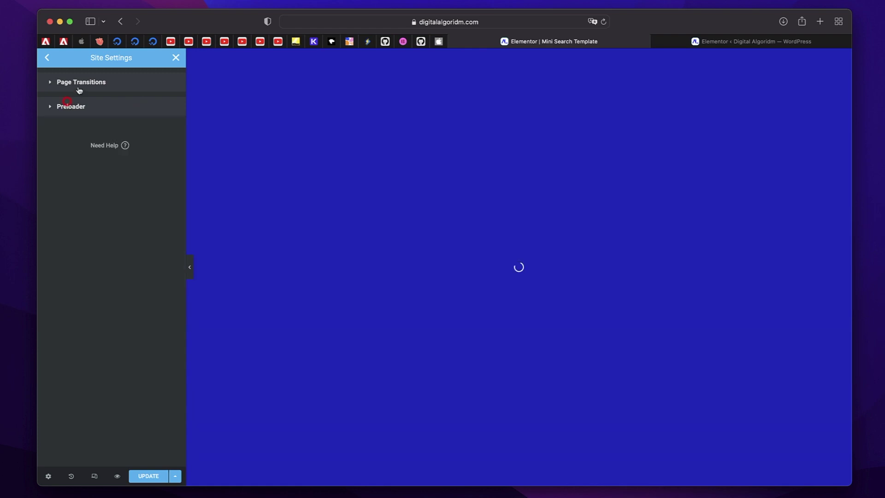
pyautogui.click(67, 107)
pyautogui.click(142, 130)
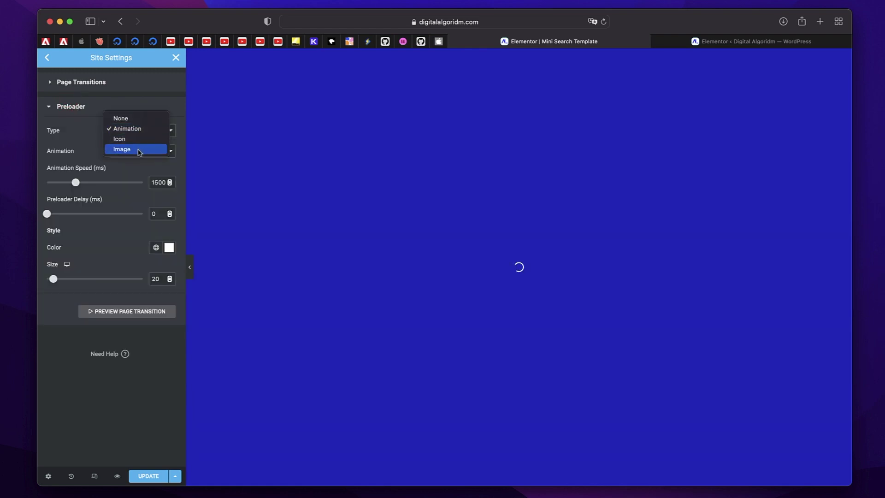
pyautogui.click(139, 149)
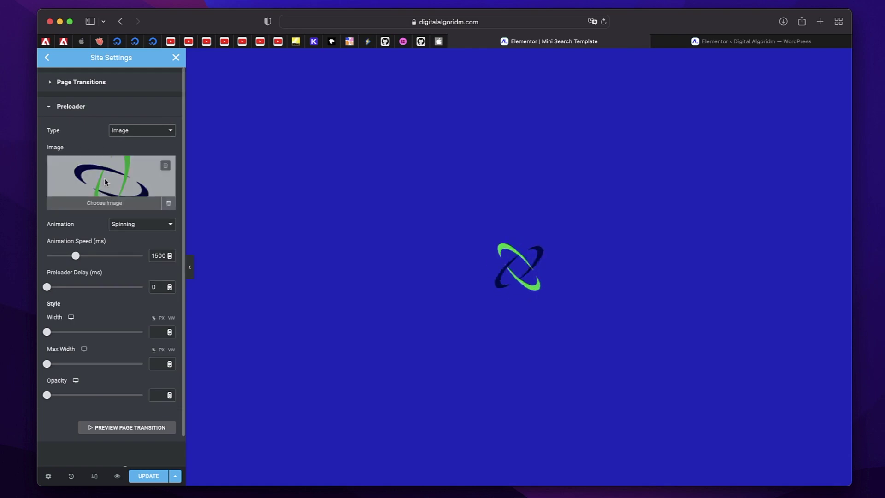
pyautogui.click(107, 184)
pyautogui.scroll(-6, 348, 301)
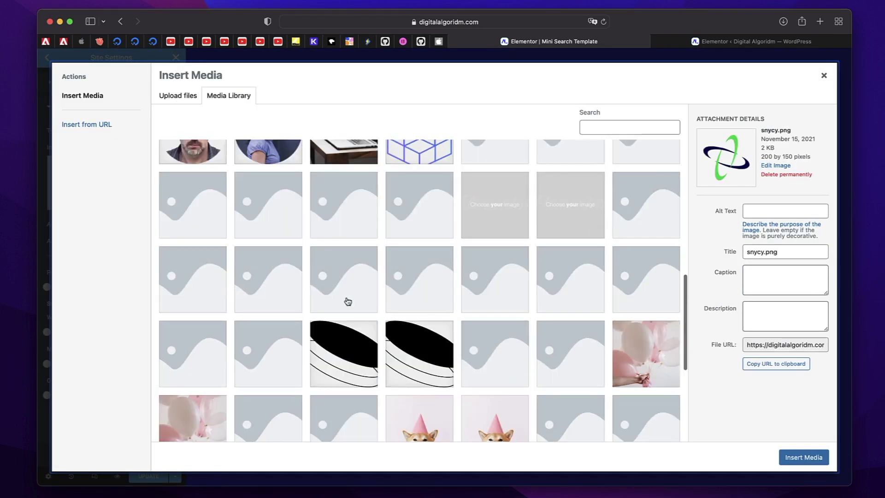
pyautogui.scroll(4, 347, 301)
pyautogui.click(425, 288)
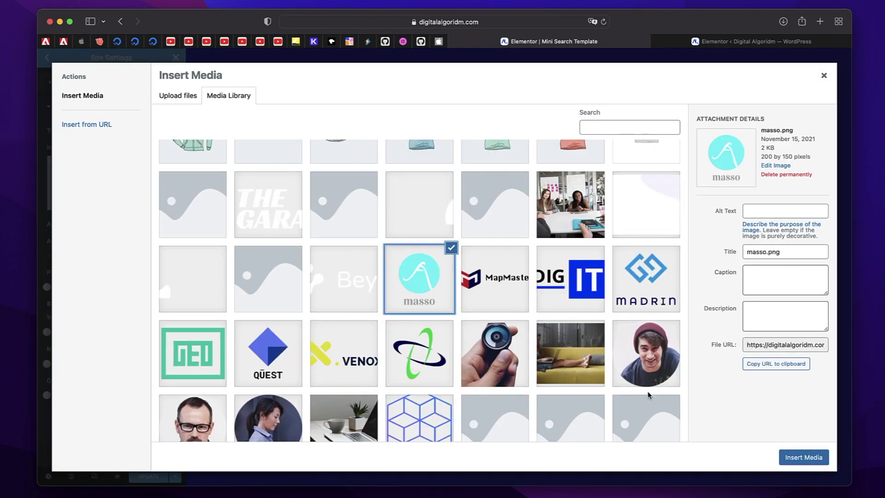
pyautogui.click(802, 461)
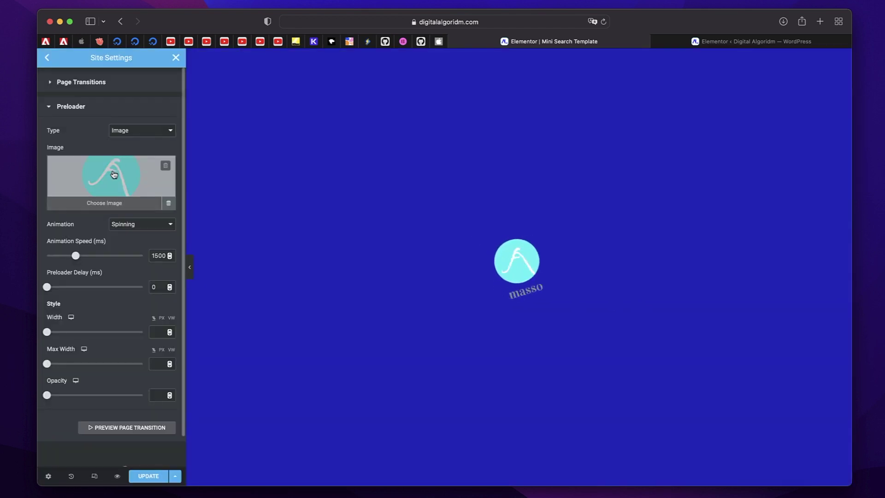
# Step: Switch the preloader to an Animation-type Circle Dashed loader at 1500 ms
pyautogui.click(137, 135)
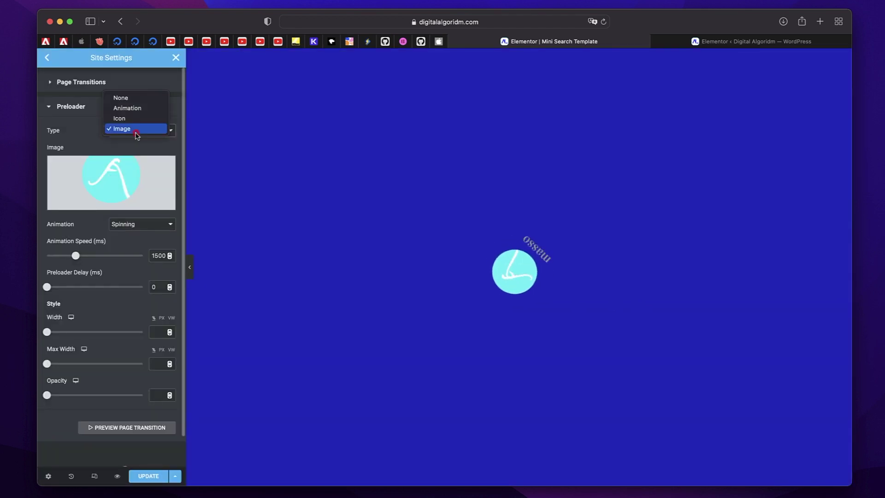
pyautogui.click(129, 108)
pyautogui.click(134, 154)
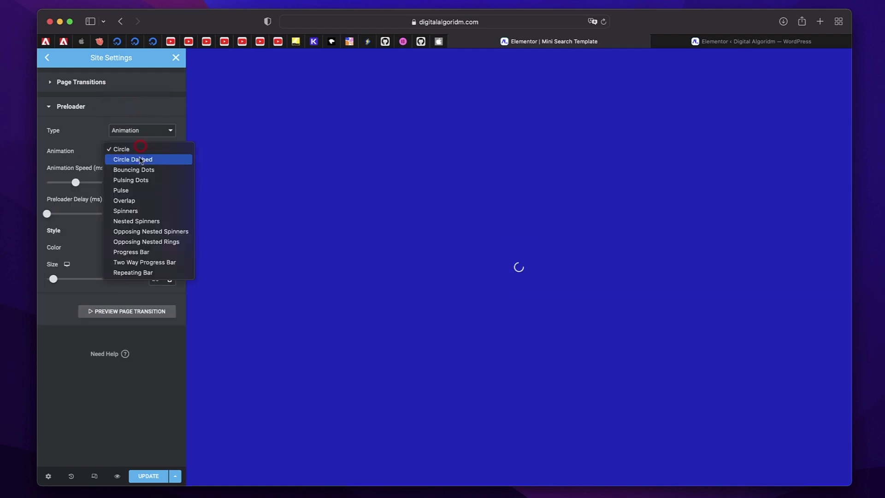
pyautogui.click(140, 159)
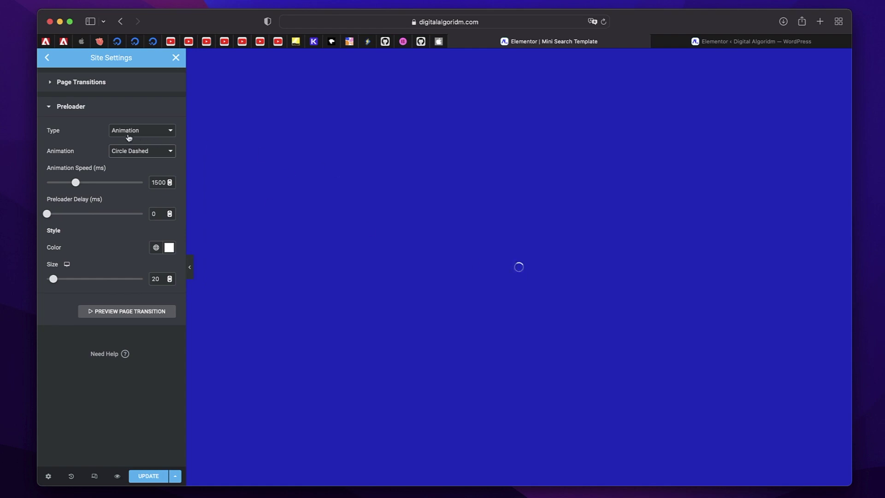
pyautogui.click(87, 109)
# Step: Preview the page transition in the canvas and save the updated site settings
pyautogui.click(88, 84)
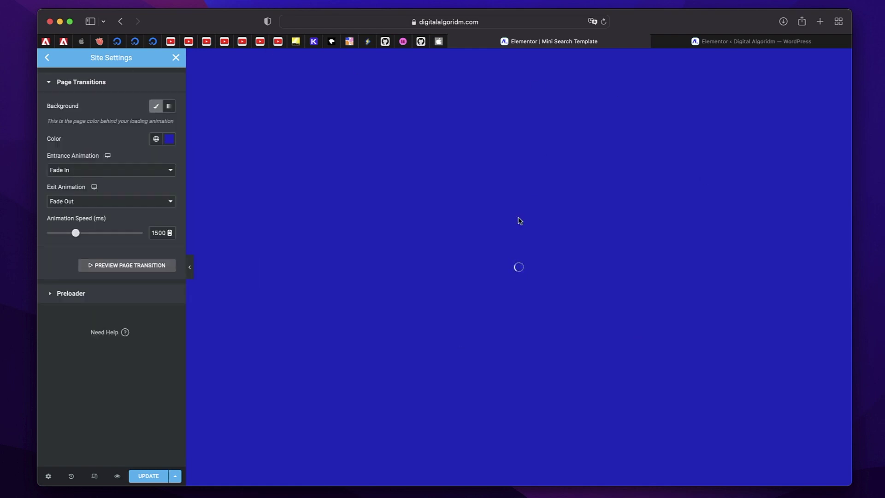
pyautogui.click(87, 84)
pyautogui.click(87, 83)
pyautogui.click(132, 266)
pyautogui.click(141, 477)
# Step: Visit the live site's Blog page to watch the blue transition, then return to the Elementor tab
pyautogui.click(769, 43)
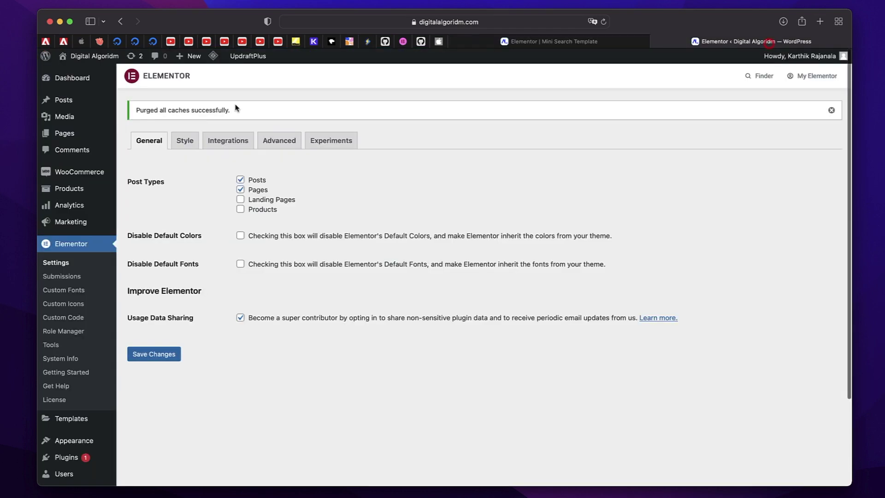
pyautogui.moveTo(73, 56)
pyautogui.click(73, 77)
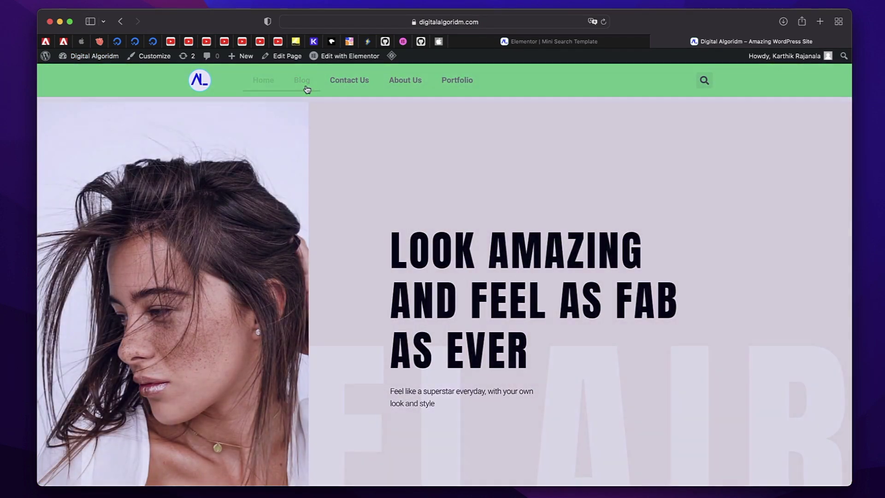
pyautogui.click(306, 87)
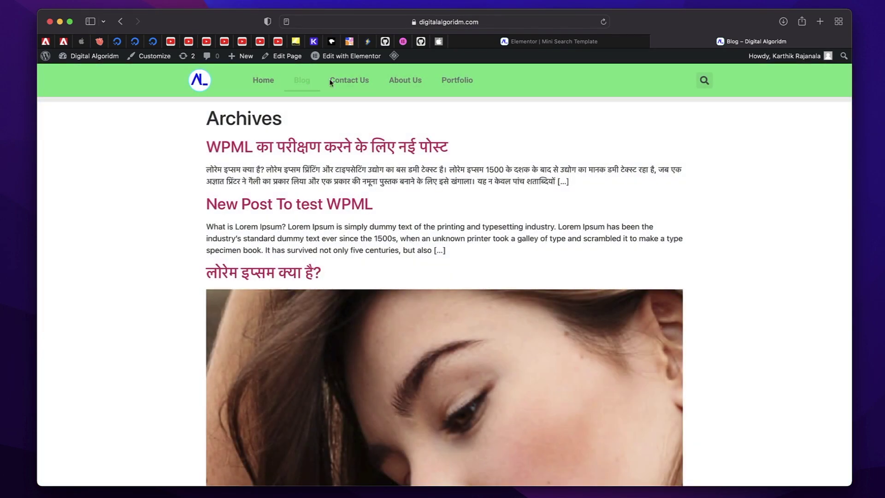
pyautogui.click(542, 42)
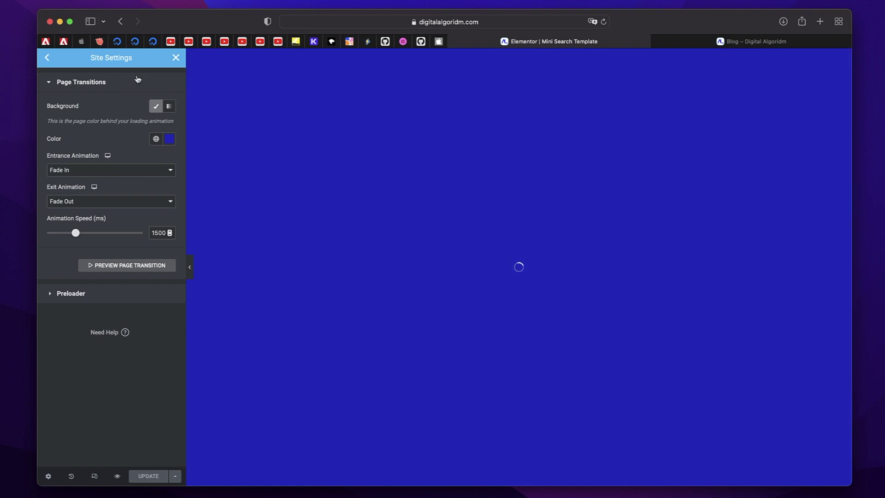
pyautogui.click(176, 58)
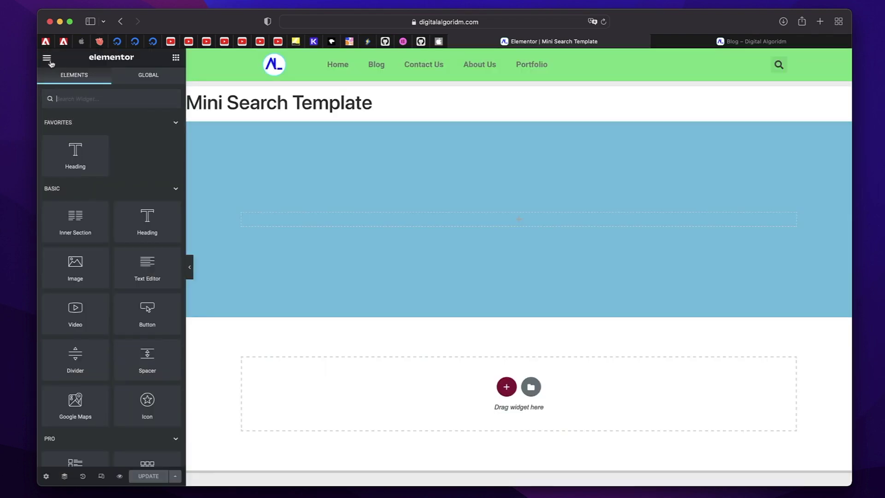
pyautogui.click(48, 58)
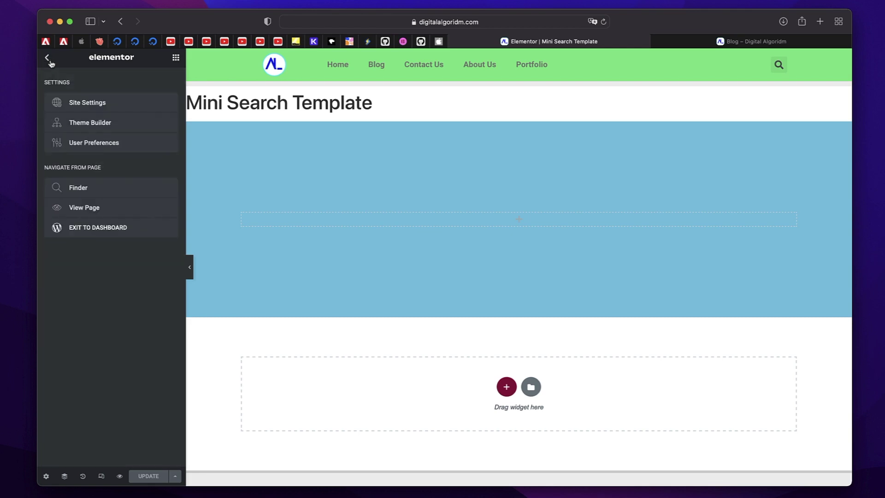
pyautogui.click(85, 105)
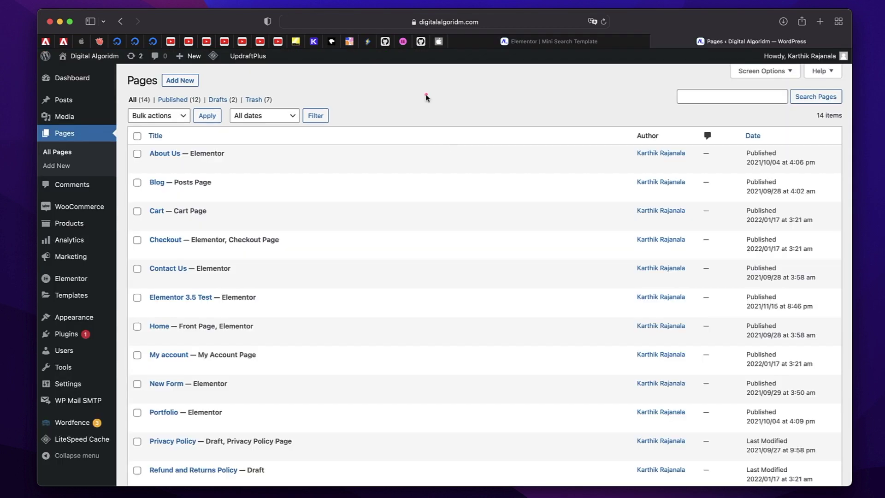
# Step: Start a new page from the Pages list, then back out of the editor
pyautogui.click(425, 95)
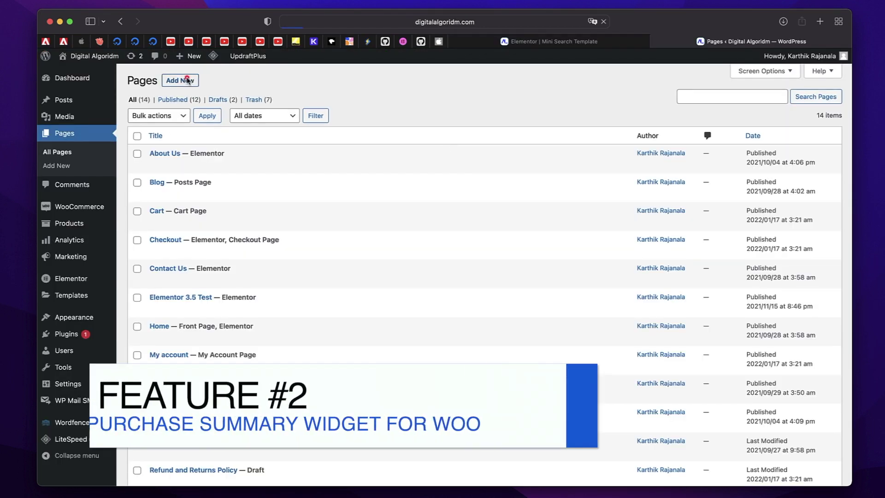
pyautogui.click(180, 80)
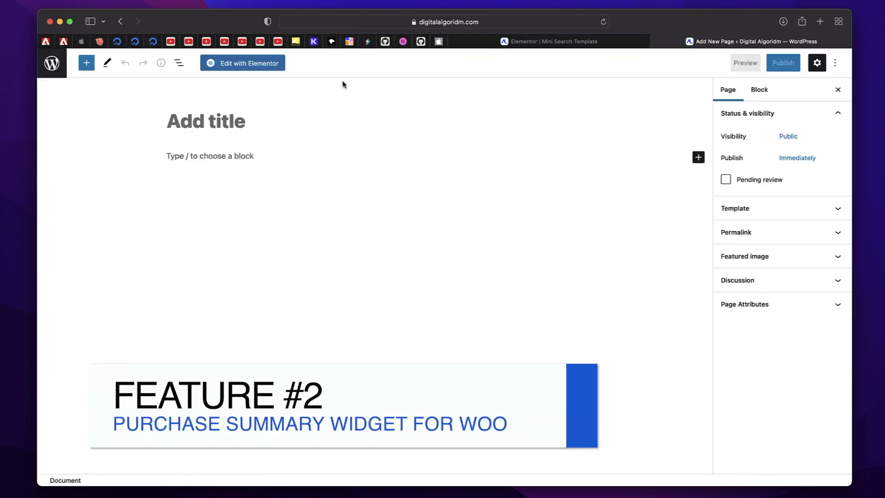
pyautogui.click(52, 63)
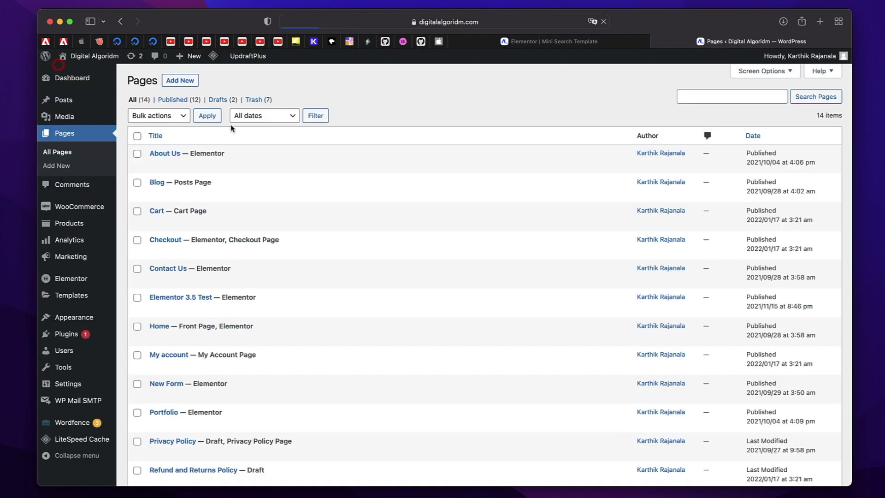
# Step: Search Add Plugins for 'woocom' to confirm WooCommerce is active, then clear the search
pyautogui.moveTo(77, 240)
pyautogui.click(72, 341)
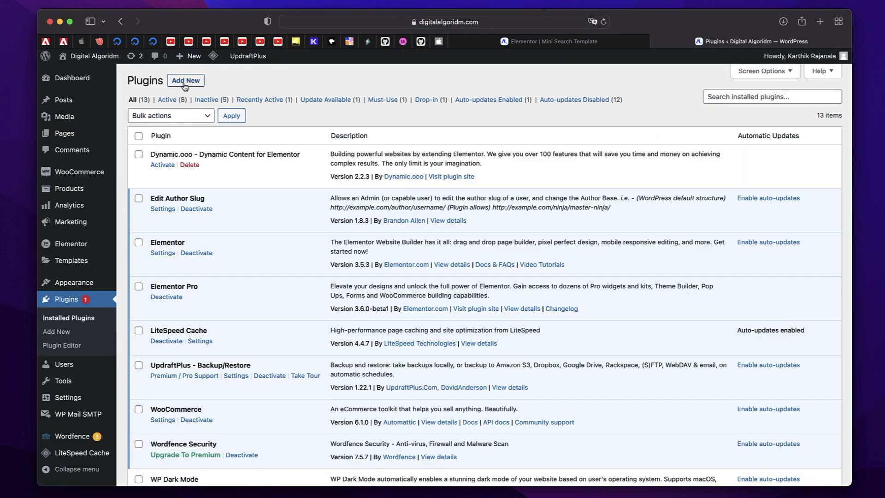
pyautogui.click(185, 82)
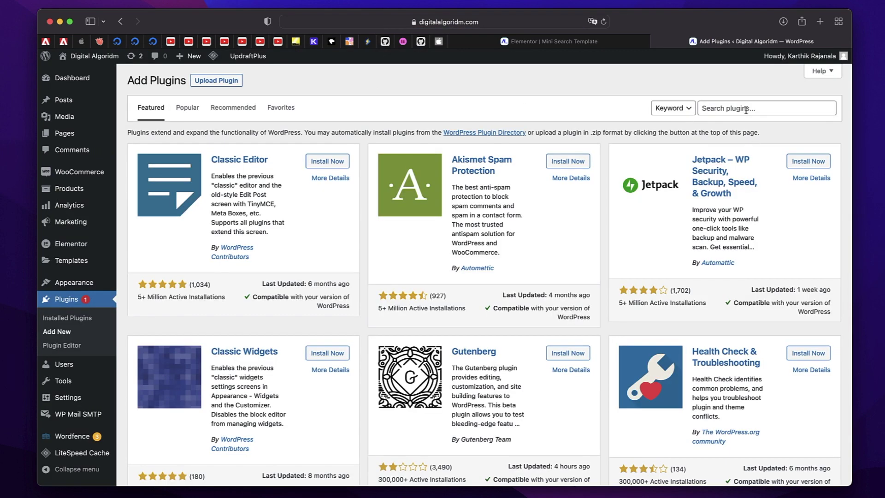
pyautogui.click(744, 110)
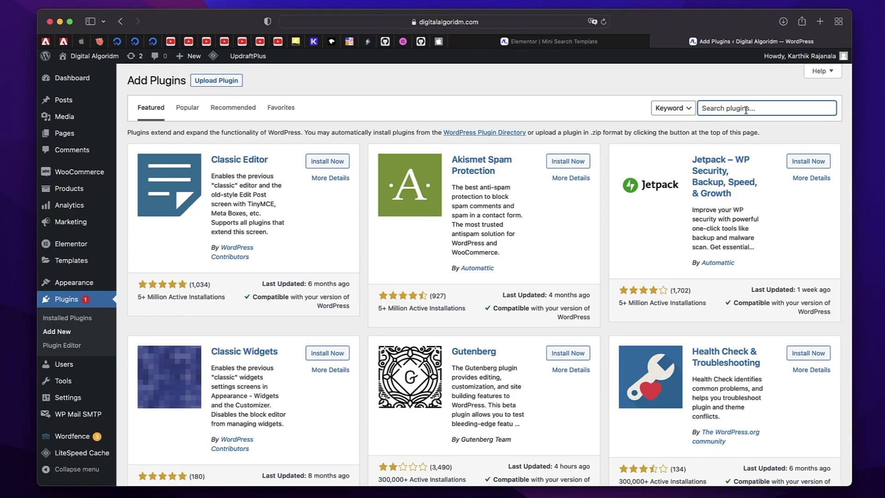
pyautogui.write('woocommerce')
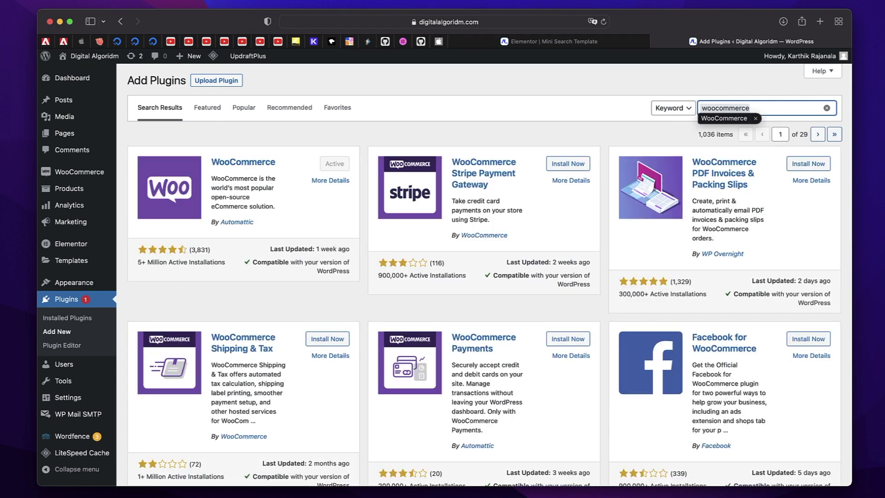
pyautogui.doubleClick(744, 111)
pyautogui.press('BackSpace')
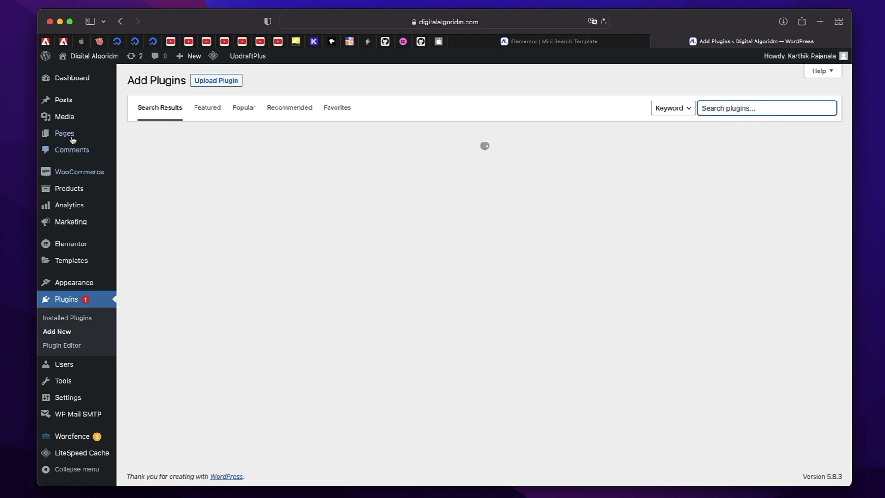
# Step: Create a new page titled 'Your Order Summary' with the Elementor Full Width template
pyautogui.moveTo(69, 135)
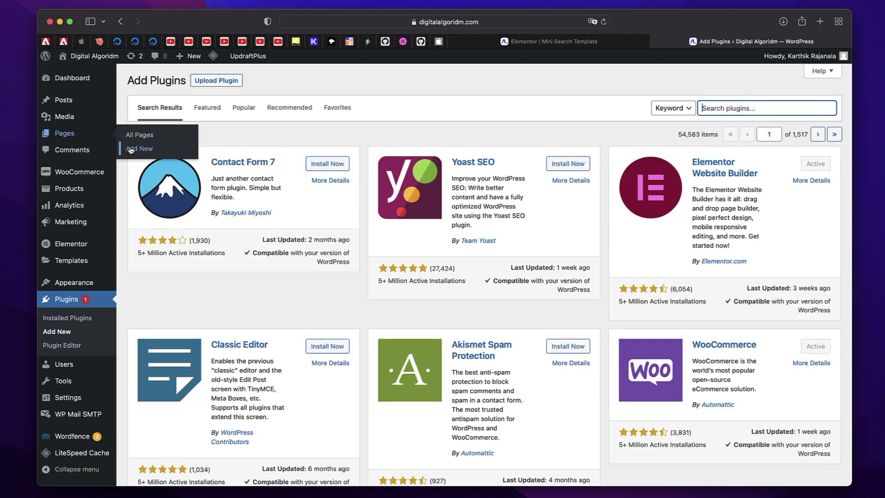
pyautogui.click(132, 149)
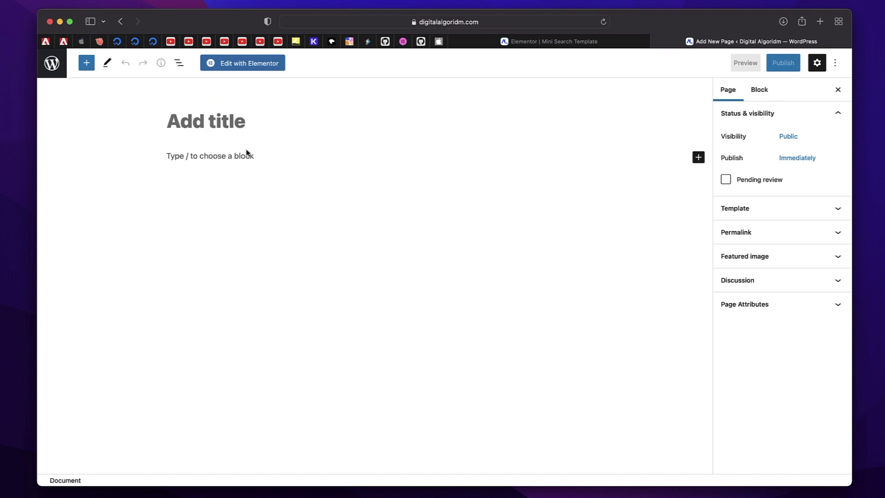
pyautogui.write('Your Or')
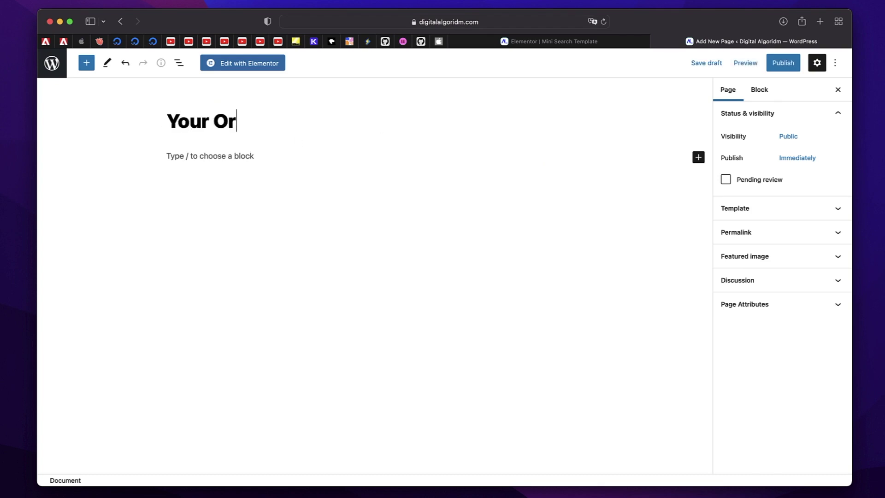
pyautogui.write('der Summary')
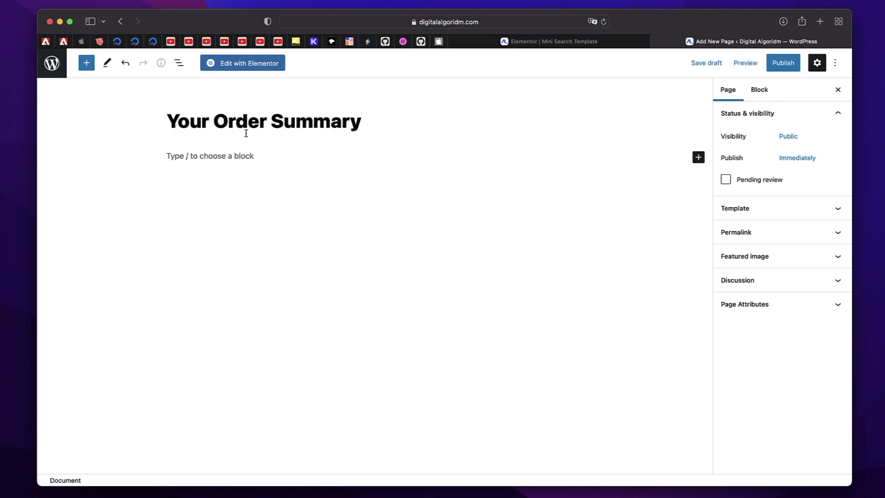
pyautogui.click(757, 207)
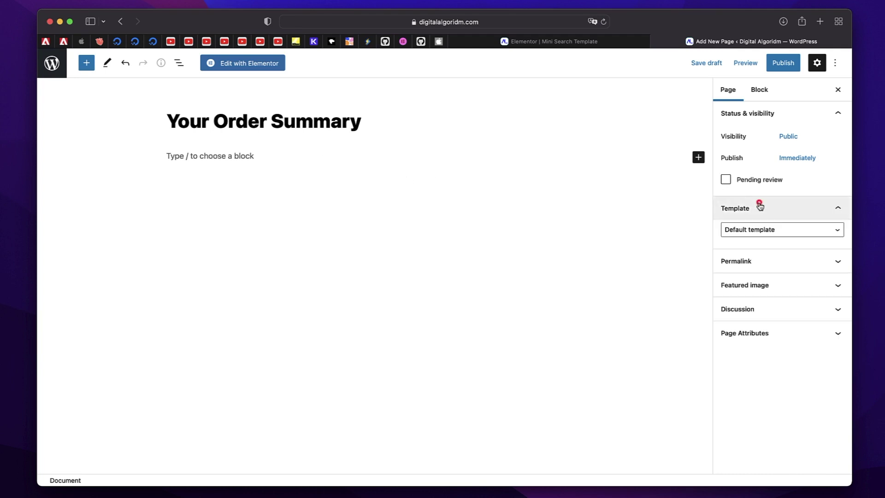
pyautogui.click(779, 228)
pyautogui.click(784, 249)
pyautogui.click(783, 214)
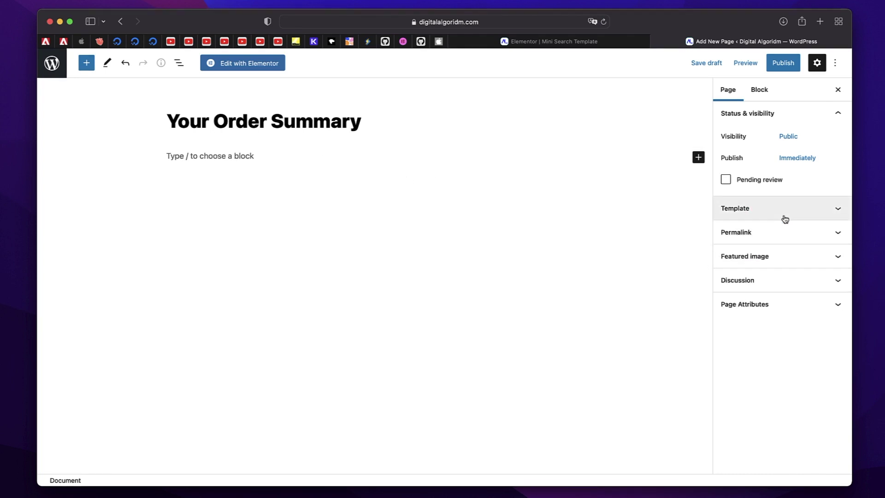
# Step: Publish the page and open it with Elementor
pyautogui.click(785, 67)
pyautogui.click(779, 66)
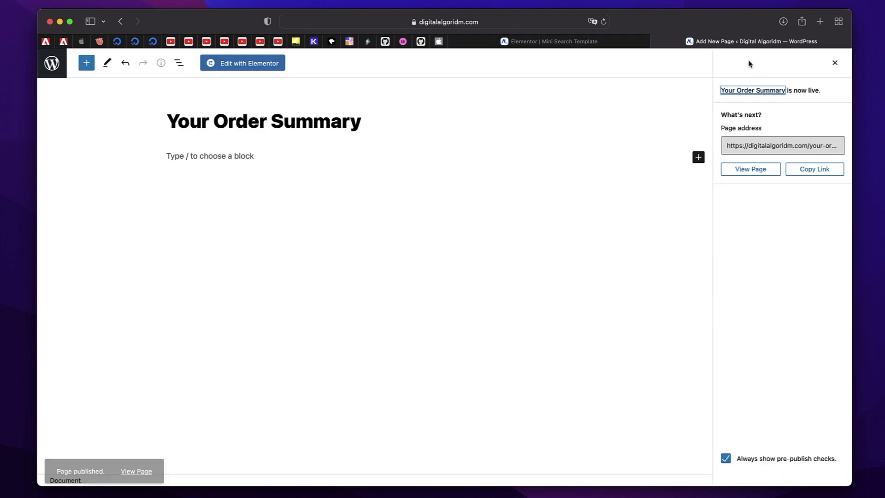
pyautogui.click(253, 67)
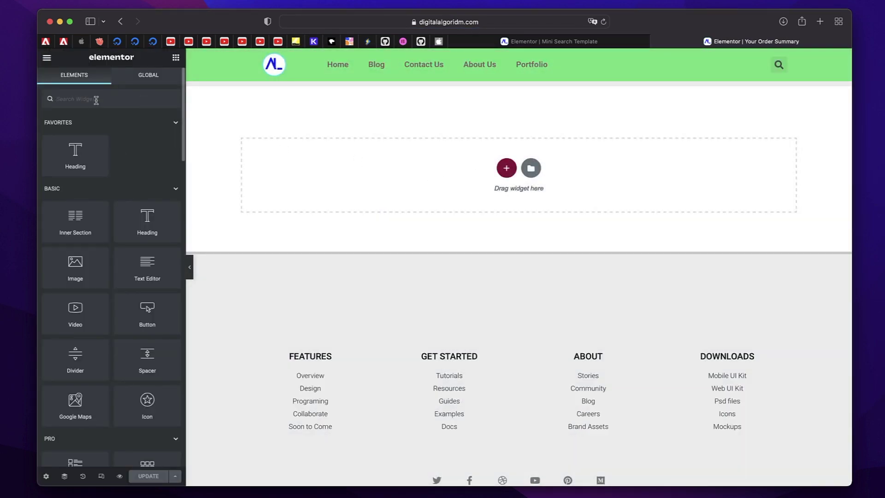
# Step: Search 'Purc' and drag the Purchase Summary widget onto the empty page section
pyautogui.write('Purc')
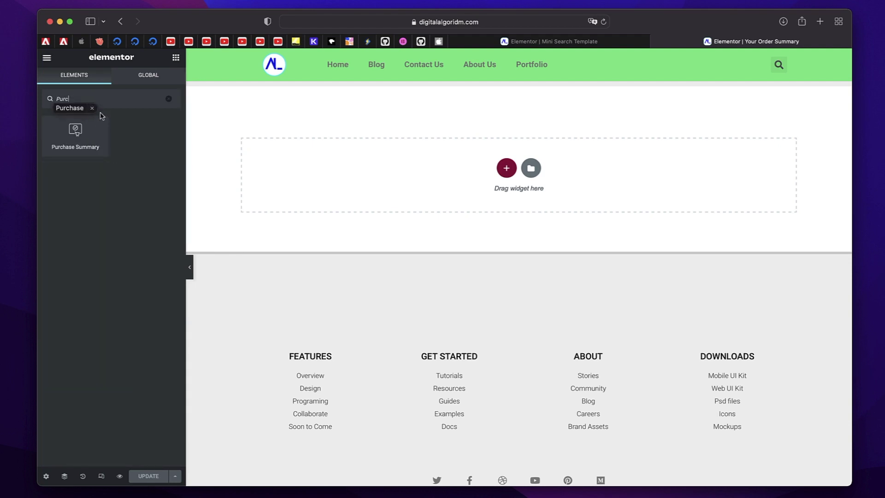
pyautogui.click(92, 108)
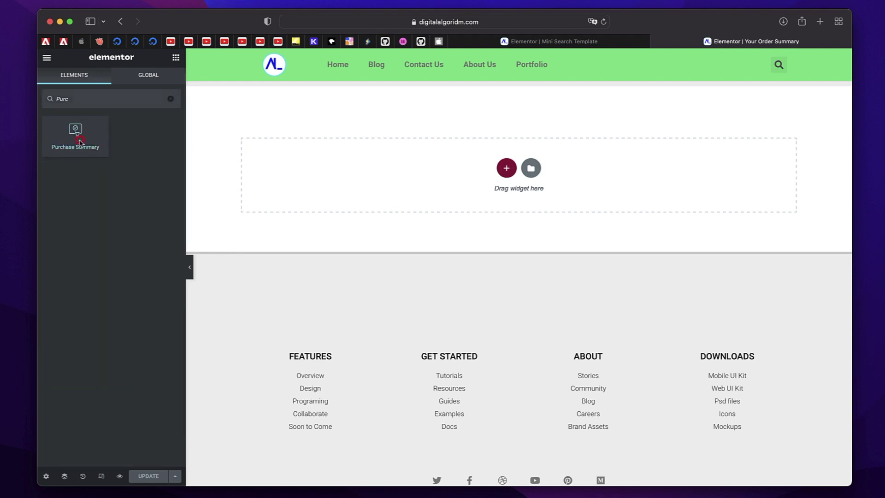
pyautogui.moveTo(79, 141); pyautogui.dragTo(511, 202)
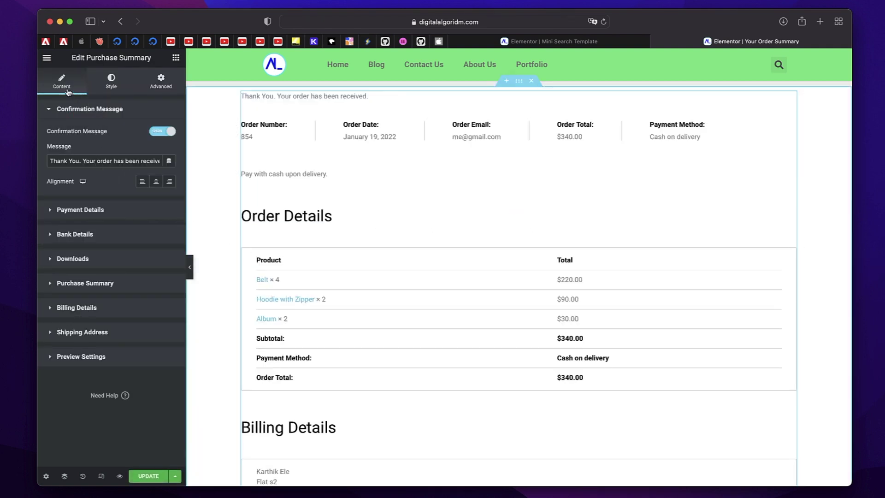
# Step: Add, then remove, a product-rating dynamic tag on the Payment Details number label
pyautogui.click(80, 210)
pyautogui.click(169, 157)
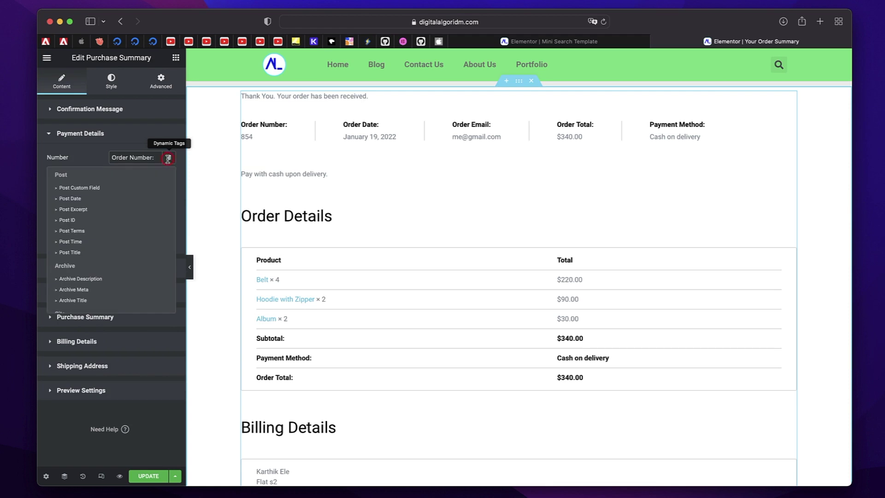
pyautogui.scroll(-10, 85, 285)
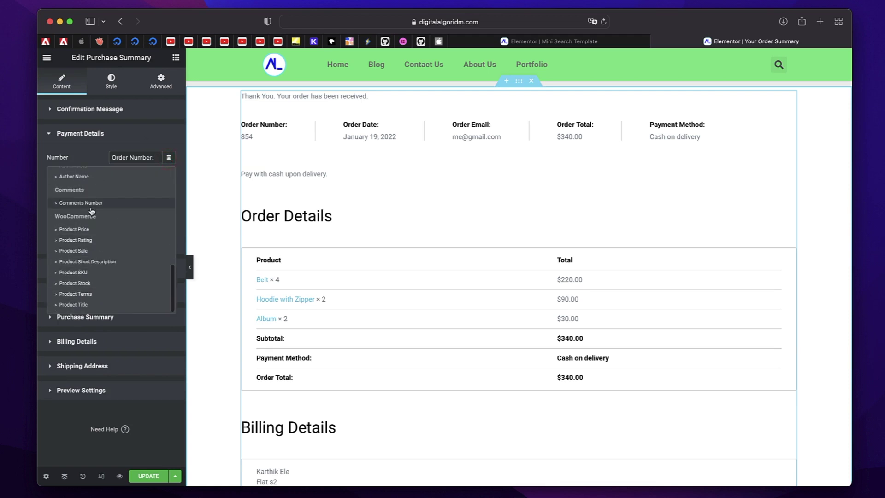
pyautogui.click(92, 240)
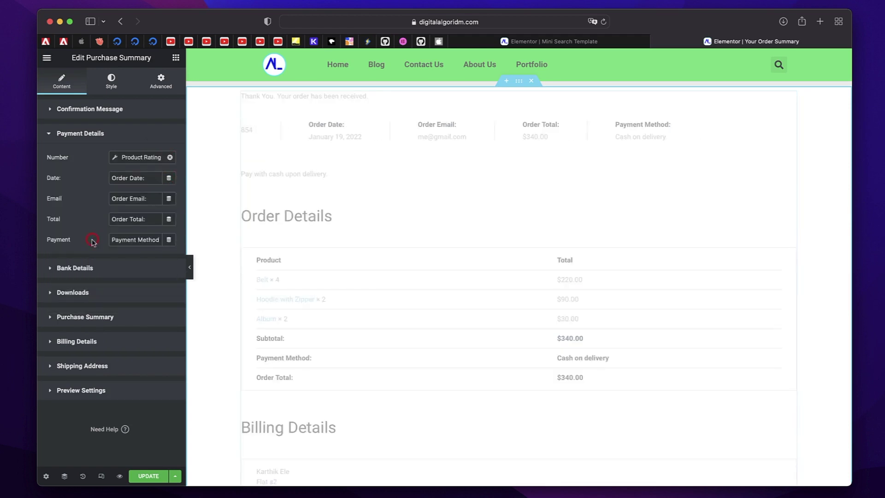
pyautogui.click(170, 158)
pyautogui.click(170, 158)
pyautogui.click(91, 133)
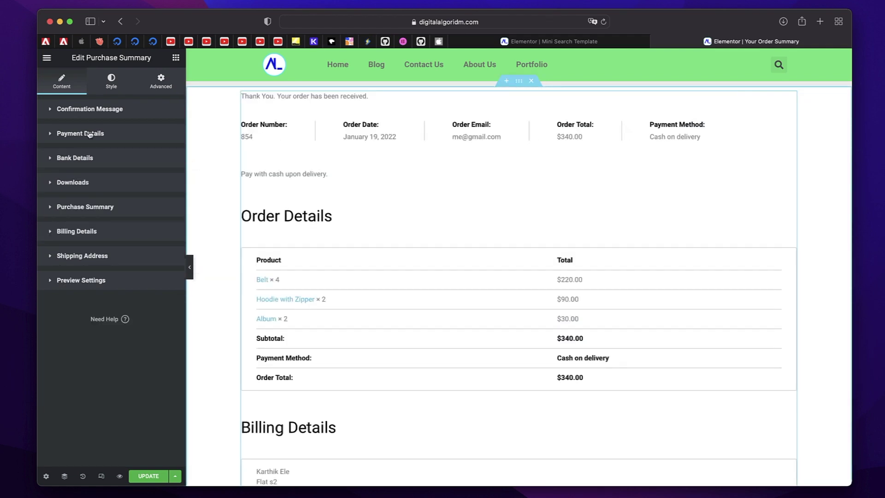
# Step: Expand and review the Bank Details settings, then collapse them
pyautogui.click(92, 156)
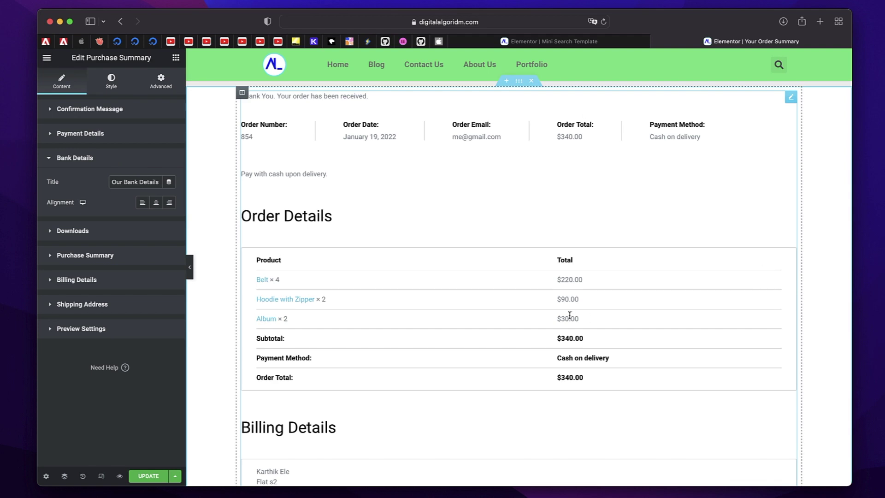
pyautogui.scroll(-4, 569, 315)
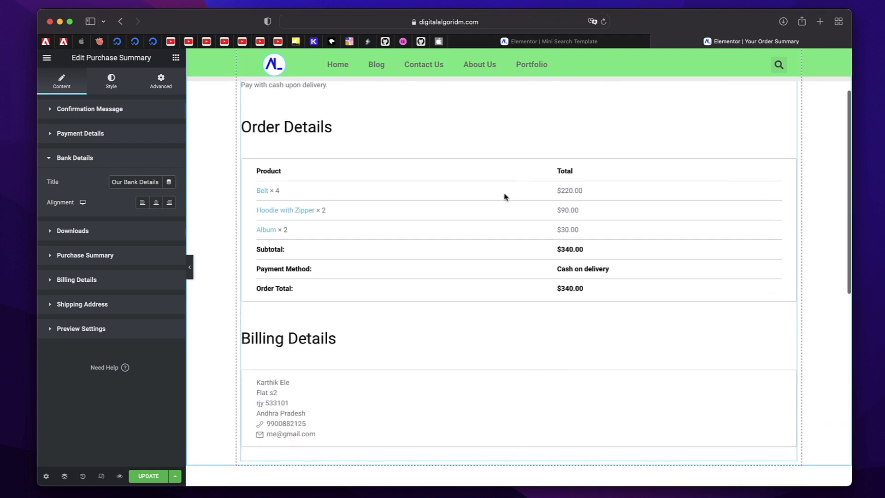
pyautogui.scroll(3, 504, 195)
pyautogui.click(78, 288)
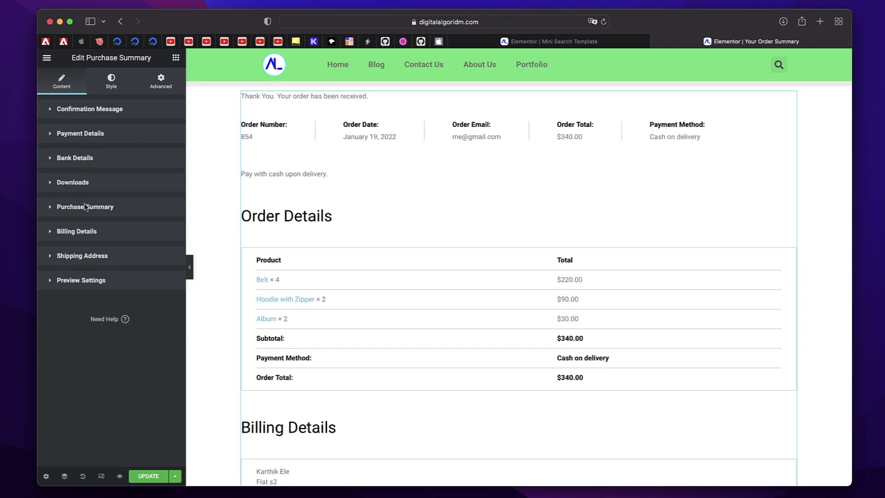
pyautogui.scroll(-5, 380, 287)
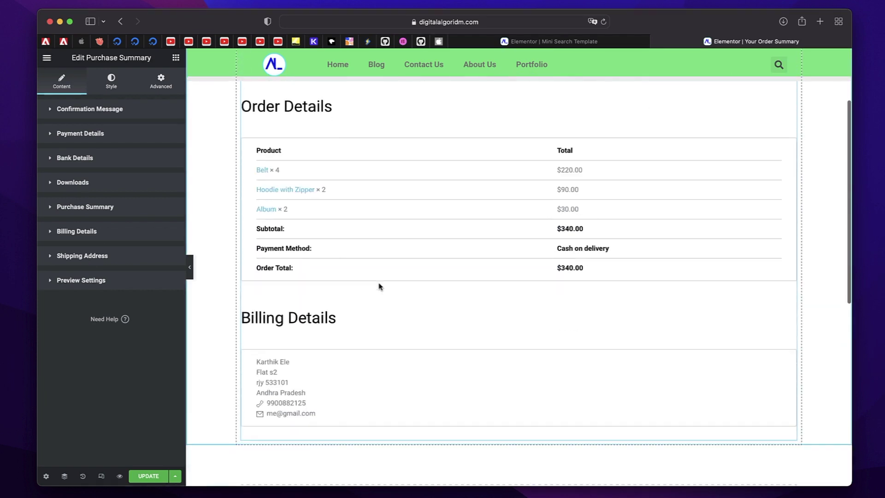
pyautogui.scroll(5, 225, 183)
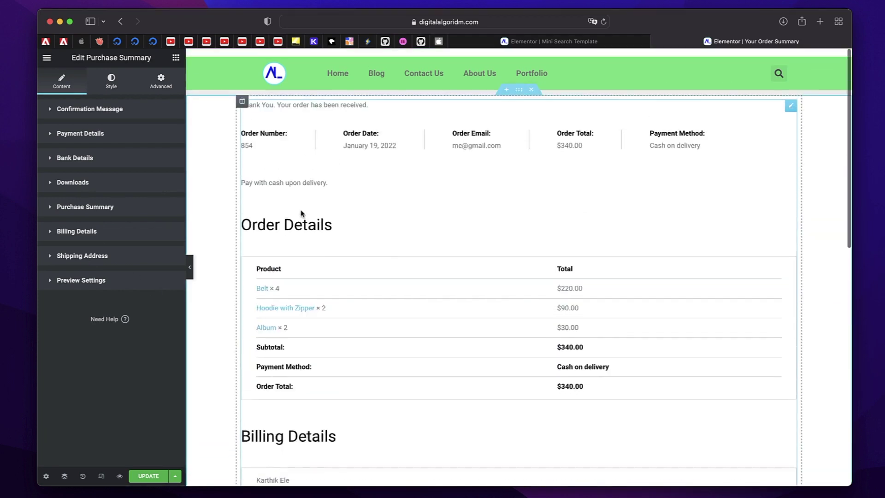
# Step: Drag a Heading widget to the top of the page and title it 'Your Order Summary'
pyautogui.click(117, 86)
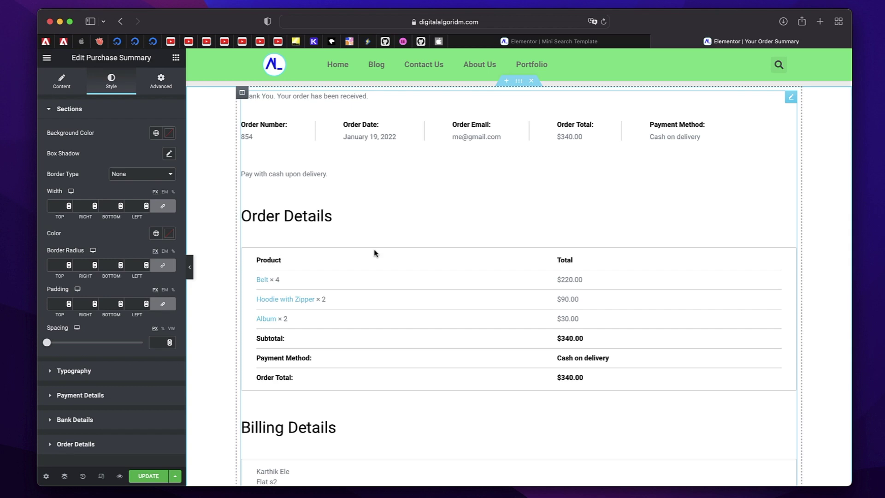
pyautogui.click(175, 58)
pyautogui.moveTo(75, 152); pyautogui.dragTo(258, 96)
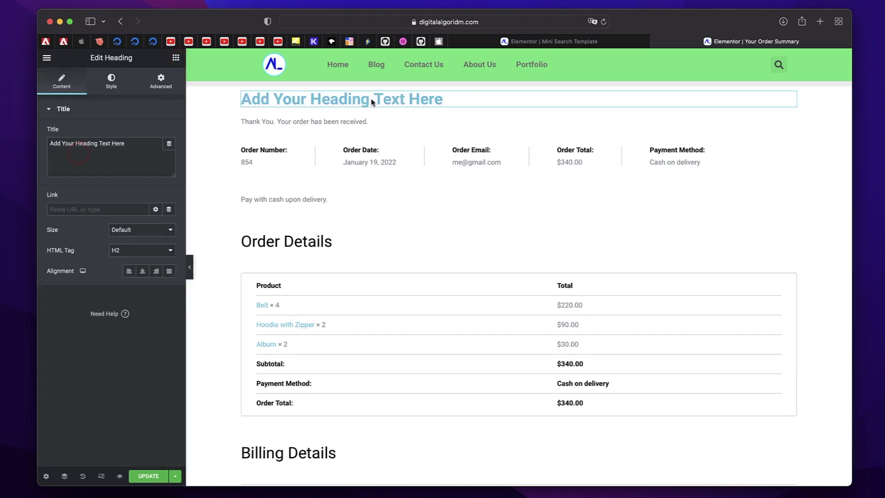
pyautogui.tripleClick(128, 158)
pyautogui.write('Your Order Summary')
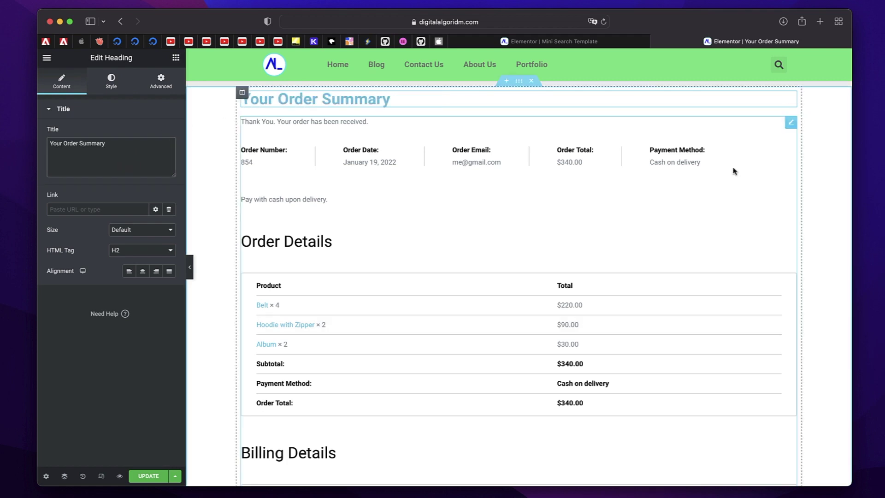
pyautogui.click(790, 122)
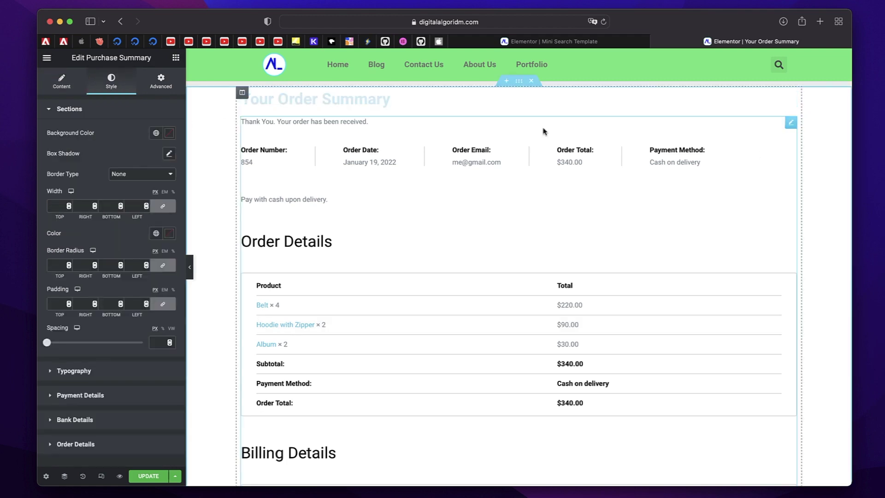
# Step: Give sections the Secondary dark grey background and the confirmation message the Accent green colour
pyautogui.click(155, 133)
pyautogui.click(77, 198)
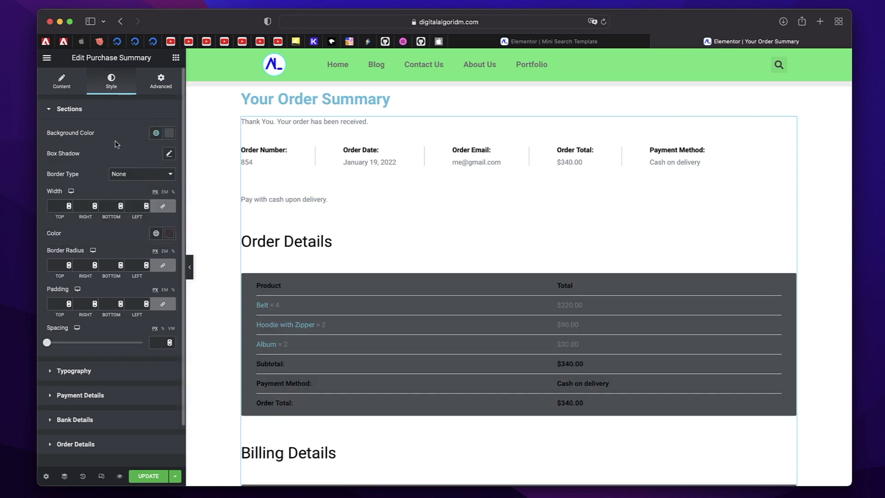
pyautogui.scroll(-2, 117, 144)
pyautogui.scroll(-4, 411, 293)
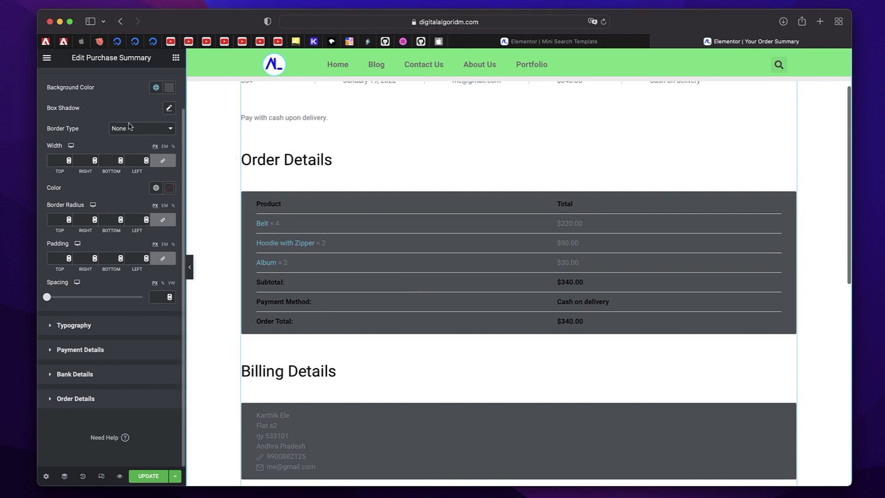
pyautogui.click(103, 324)
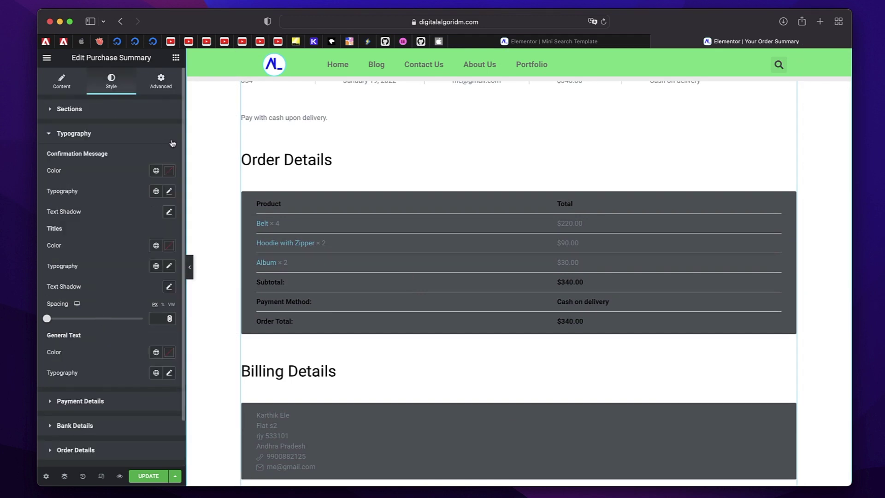
pyautogui.click(155, 170)
pyautogui.click(137, 273)
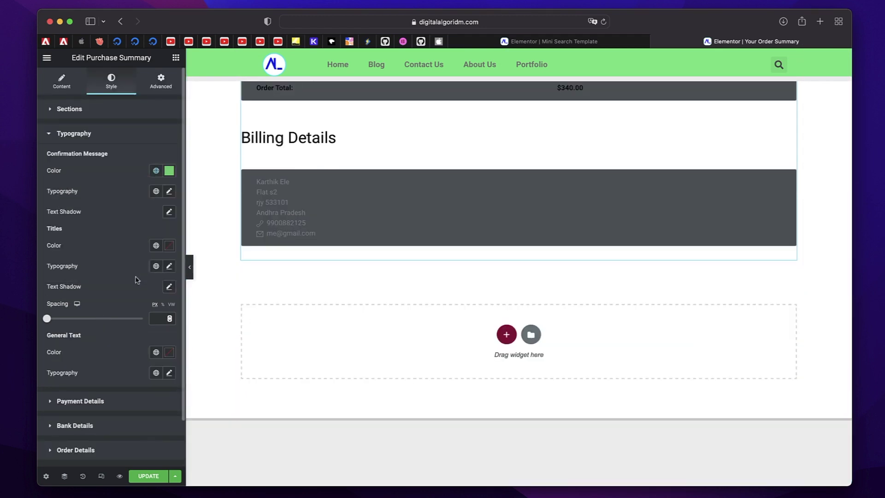
# Step: Set the payment detail titles to the Accent green global colour
pyautogui.scroll(-2, 113, 284)
pyautogui.click(92, 349)
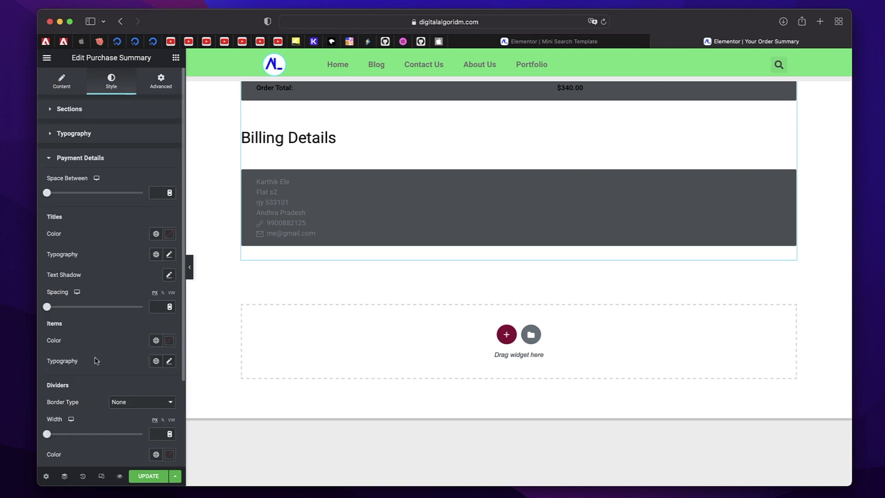
pyautogui.click(155, 234)
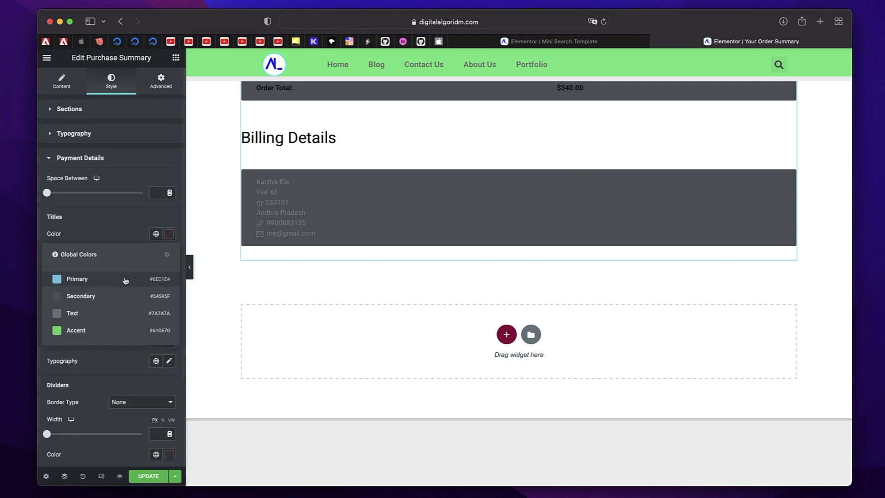
pyautogui.click(113, 313)
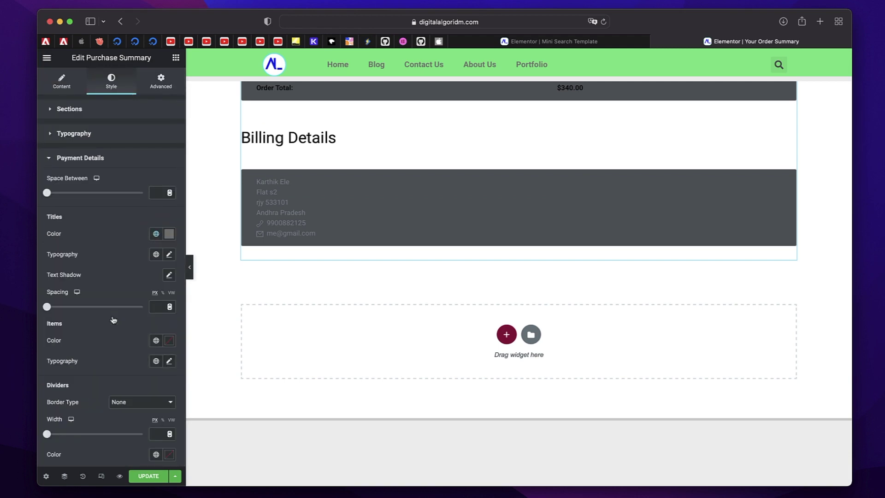
pyautogui.click(155, 234)
pyautogui.click(103, 329)
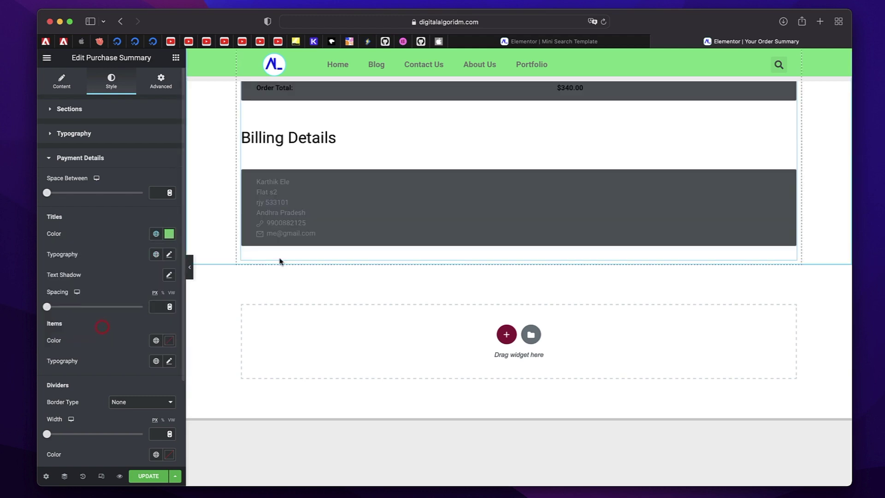
# Step: Make order table titles and totals Primary blue and item rows Accent green, then Update
pyautogui.scroll(5, 306, 294)
pyautogui.scroll(-5, 114, 305)
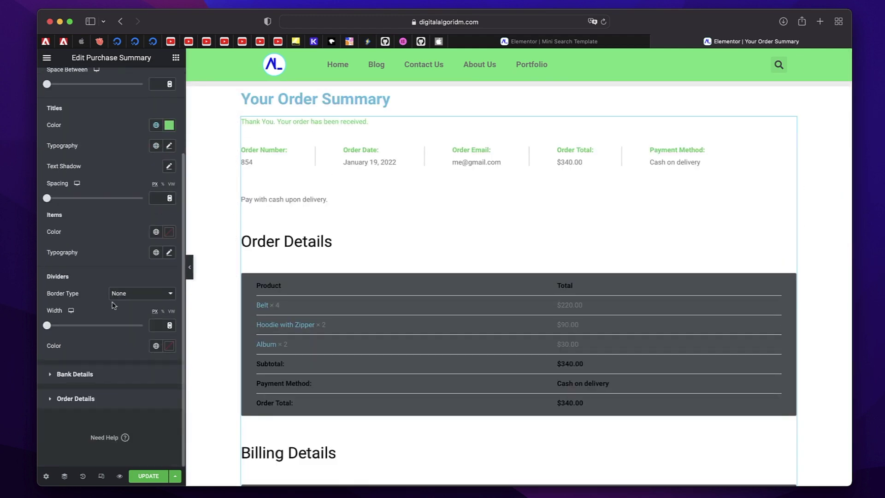
pyautogui.click(101, 399)
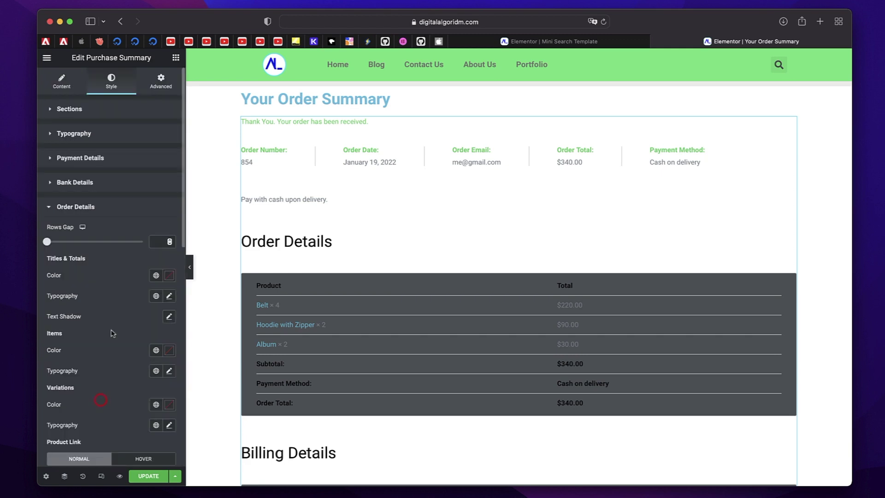
pyautogui.scroll(-3, 114, 318)
pyautogui.click(156, 197)
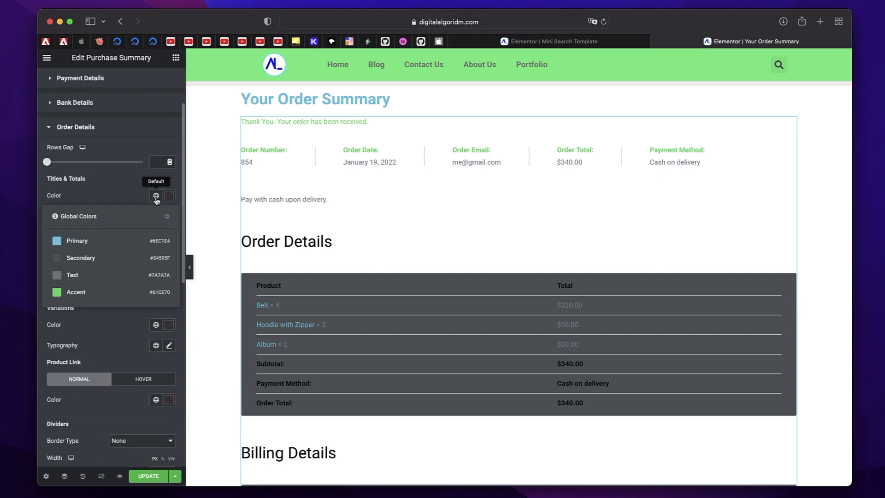
pyautogui.click(111, 244)
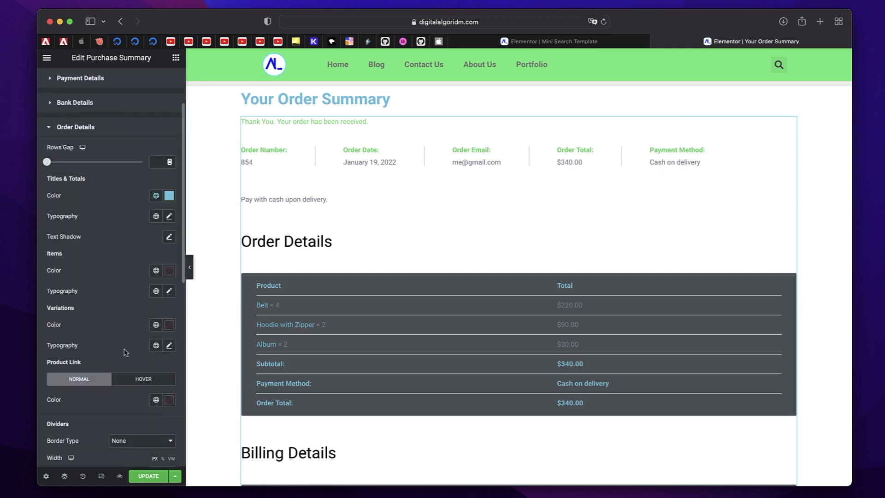
pyautogui.scroll(-3, 127, 352)
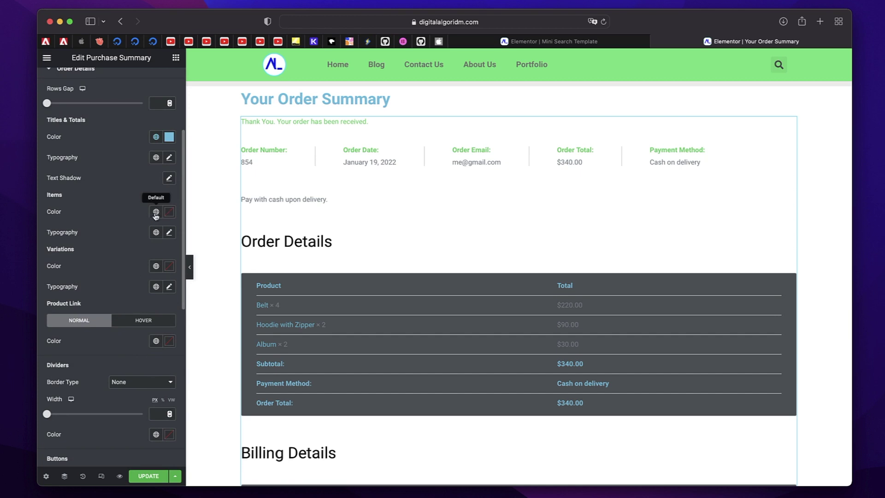
pyautogui.click(156, 212)
pyautogui.click(97, 308)
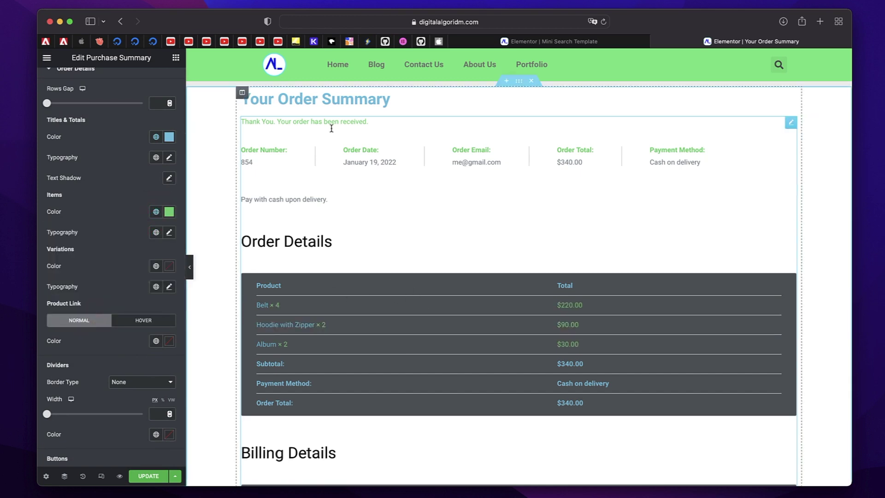
pyautogui.scroll(-10, 129, 246)
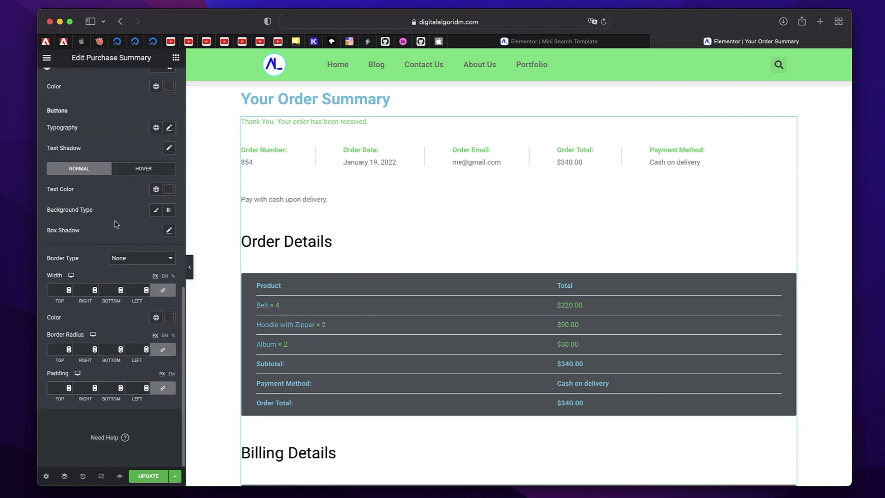
pyautogui.click(150, 475)
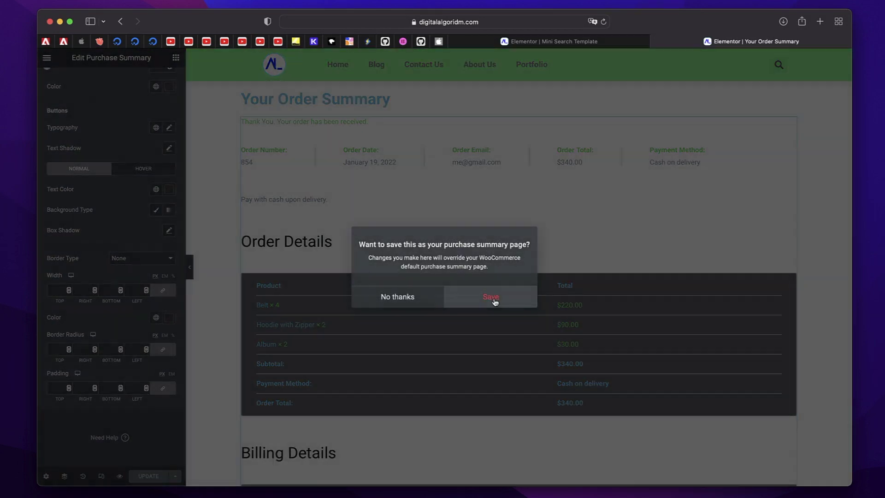
# Step: Save as the purchase summary page and assign Your Order Summary in Site Settings > WooCommerce
pyautogui.click(492, 299)
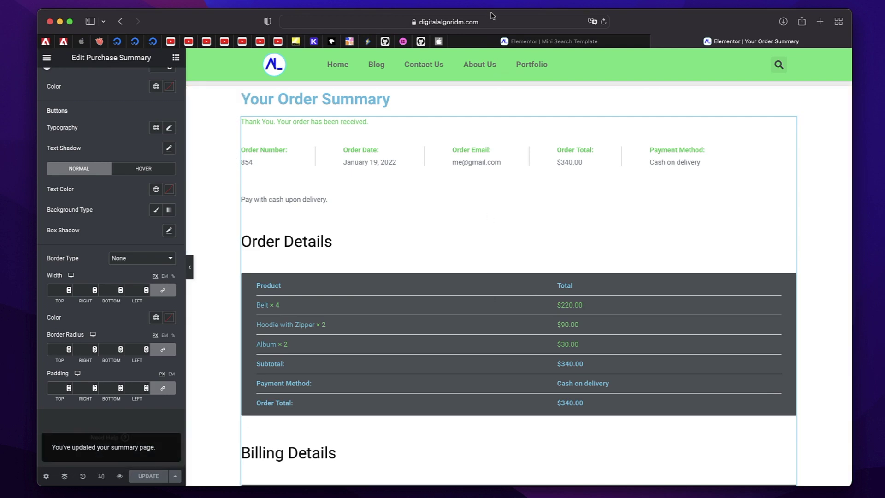
pyautogui.click(510, 41)
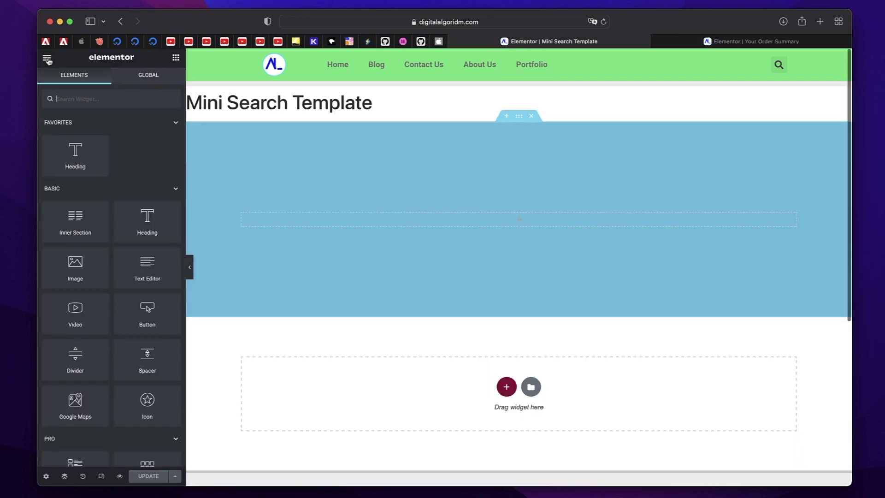
pyautogui.click(46, 57)
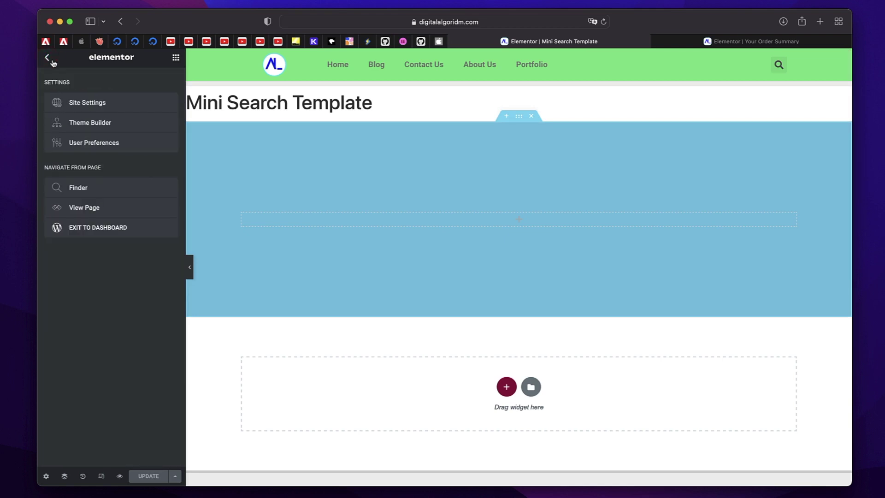
pyautogui.click(92, 106)
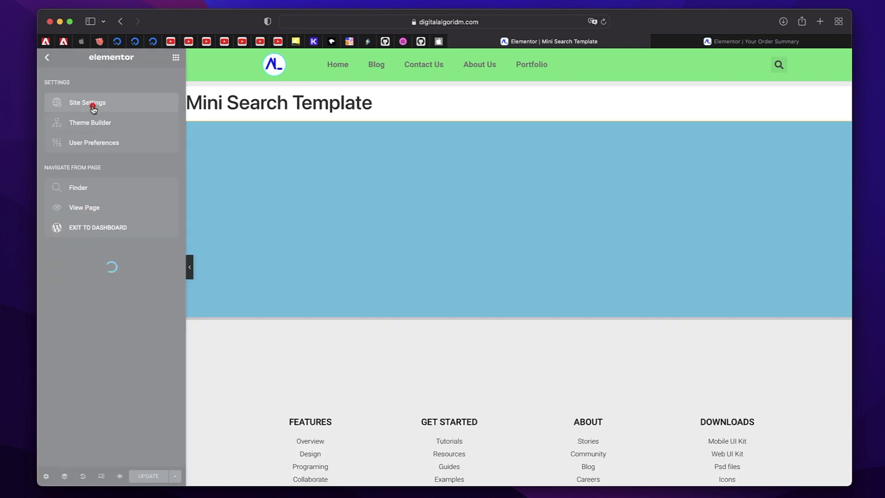
pyautogui.click(109, 397)
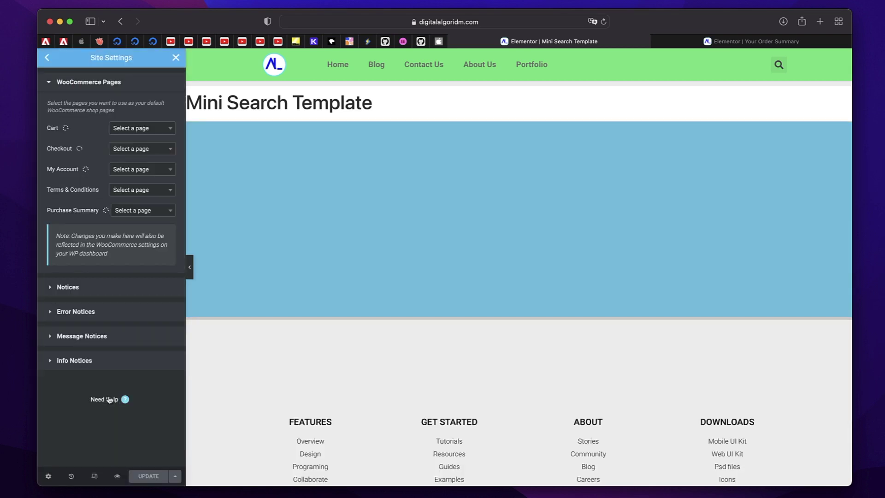
pyautogui.click(130, 215)
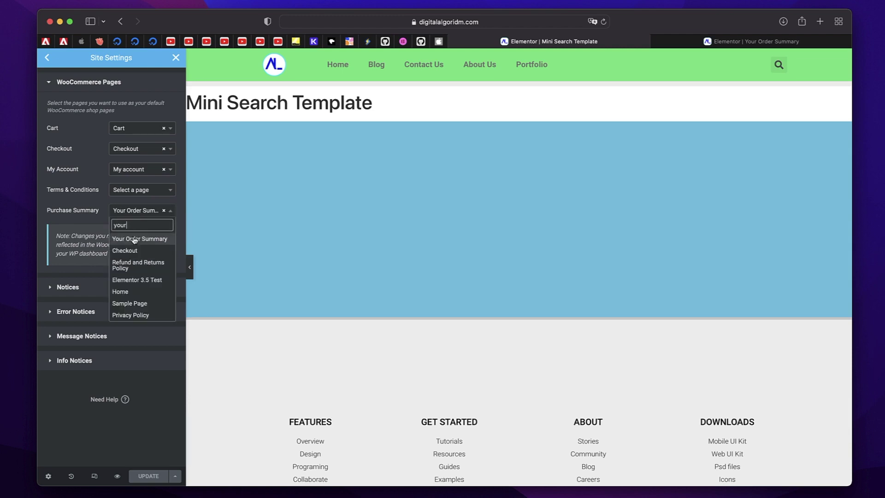
pyautogui.click(134, 235)
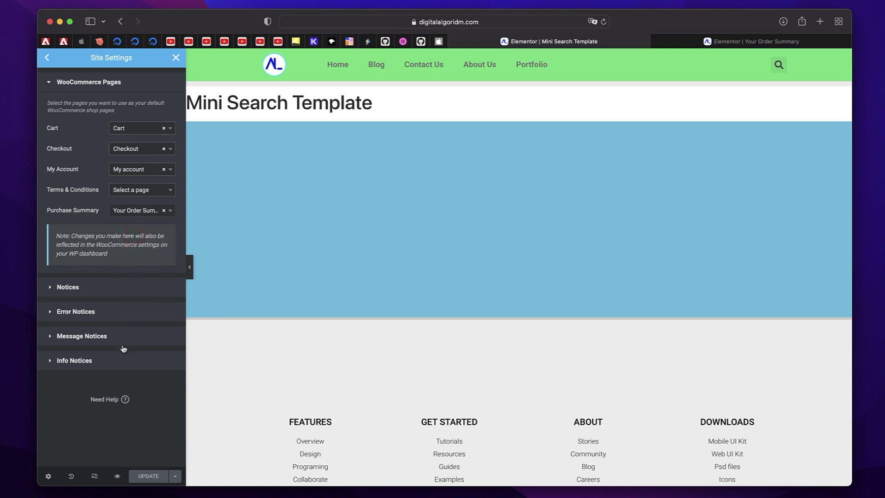
pyautogui.click(175, 57)
pyautogui.click(752, 41)
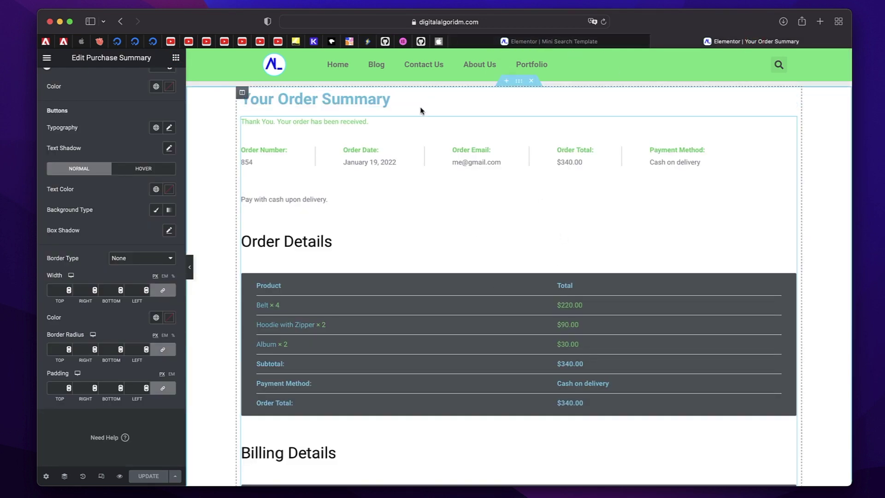
# Step: Reach the store from the Dashboard via Finder 'das', add the Belt to the cart and view it
pyautogui.click(583, 43)
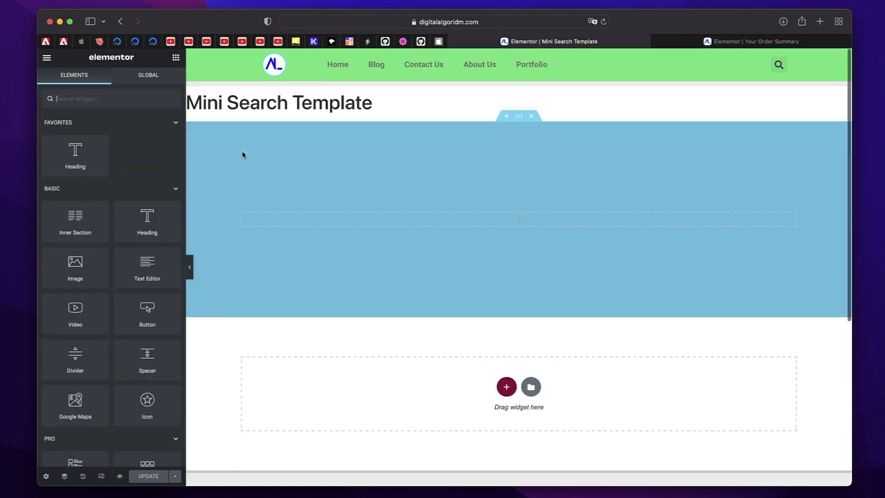
pyautogui.press('super+e')
pyautogui.write('das')
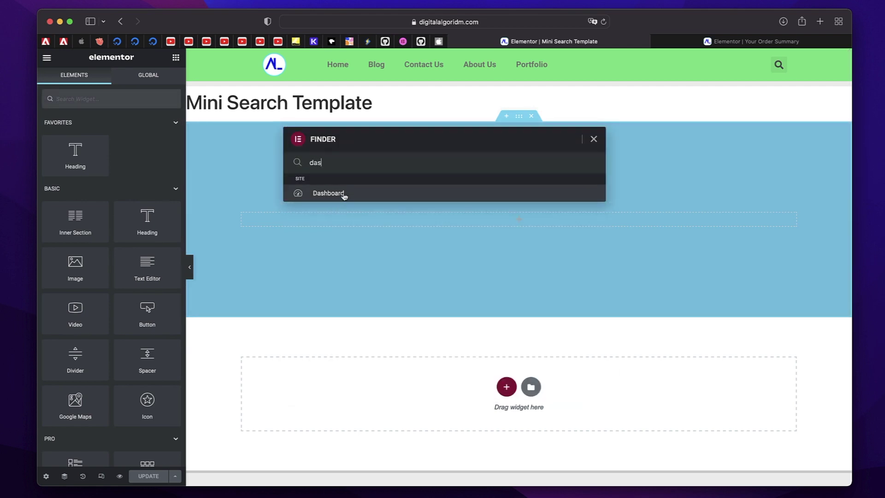
pyautogui.click(344, 196)
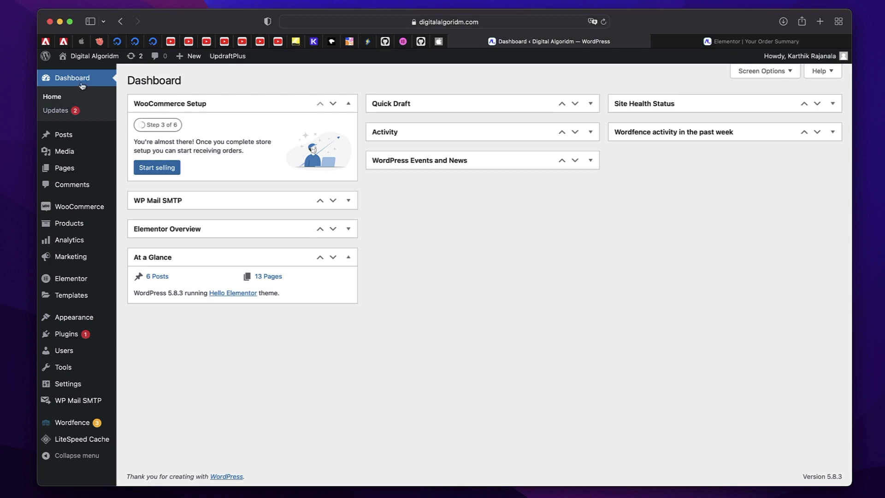
pyautogui.moveTo(91, 61)
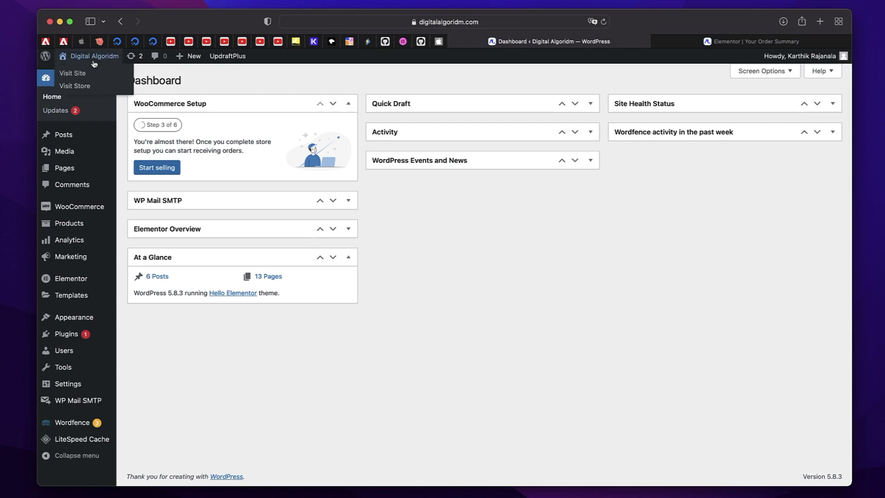
pyautogui.click(80, 86)
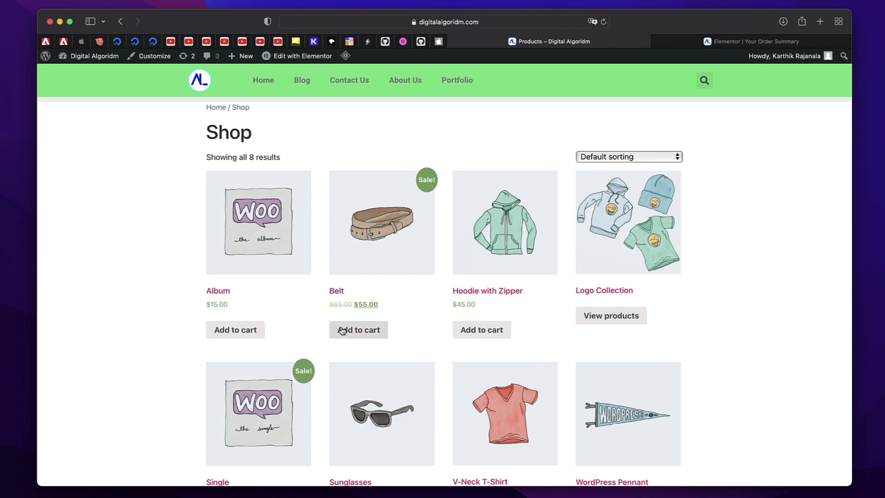
pyautogui.click(364, 327)
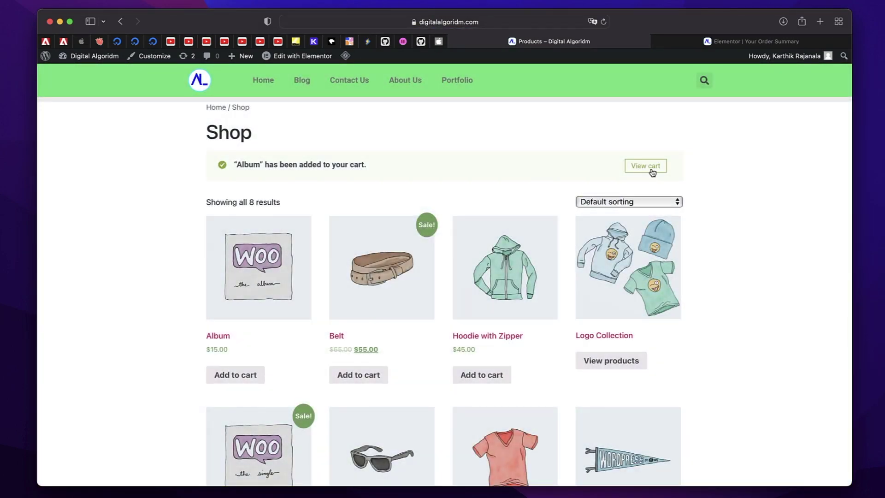
pyautogui.click(652, 170)
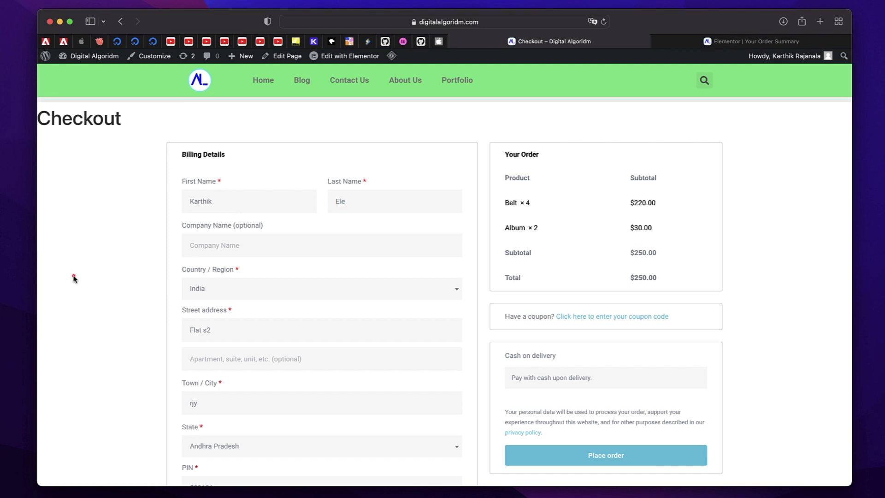
# Step: Place the cash-on-delivery order from the checkout form
pyautogui.click(73, 276)
pyautogui.scroll(-5, 181, 287)
pyautogui.scroll(-2, 181, 284)
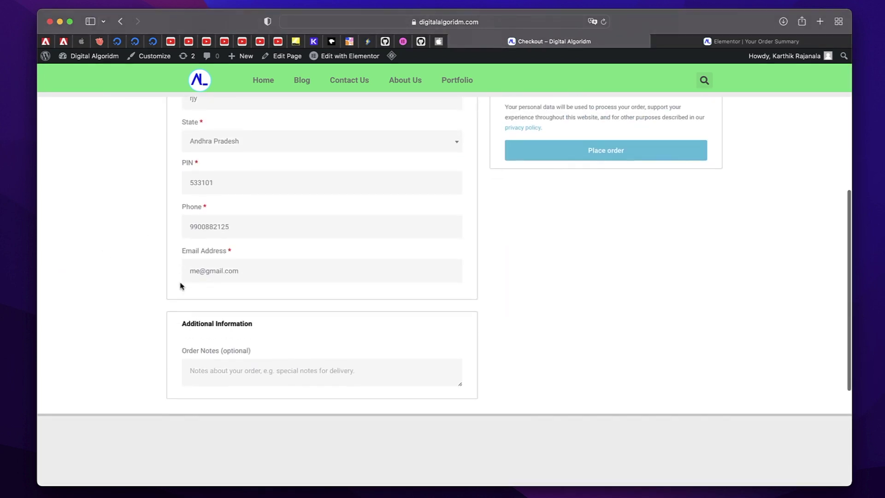
pyautogui.click(563, 157)
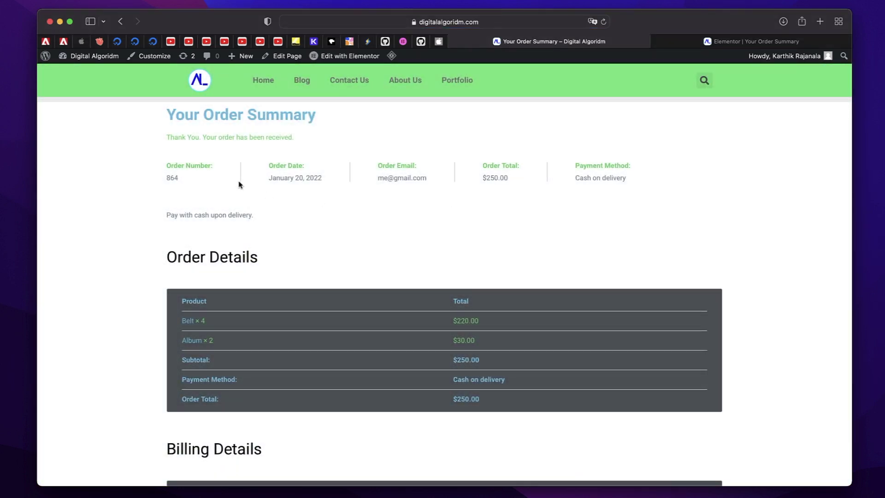
pyautogui.scroll(-1, 256, 285)
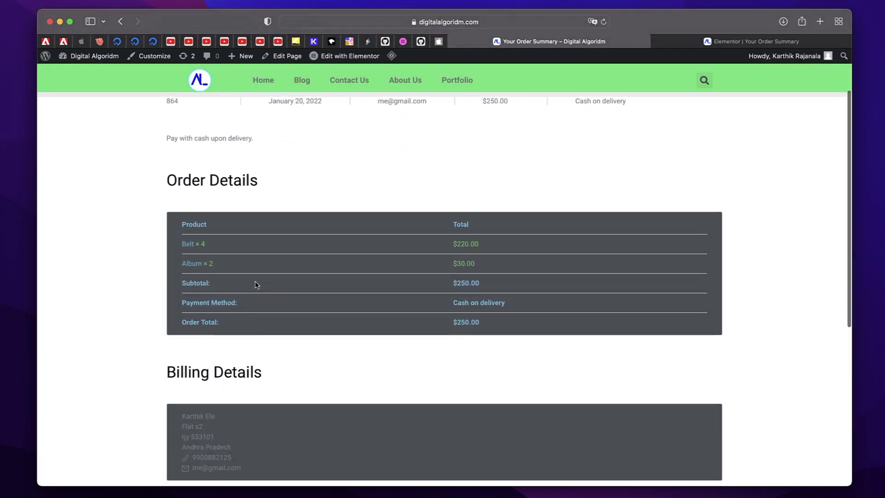
pyautogui.scroll(-6, 255, 282)
pyautogui.scroll(6, 256, 279)
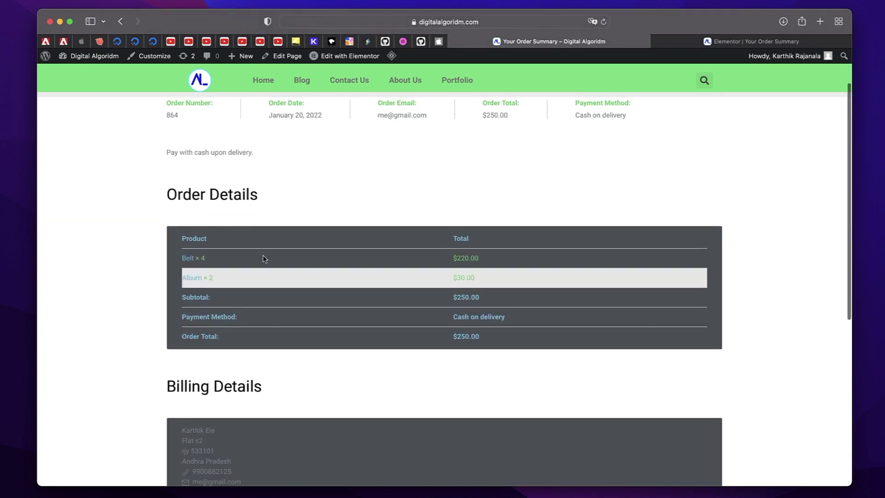
# Step: Review the live Your Order Summary page showing the $250.00 order and its heading
pyautogui.click(772, 41)
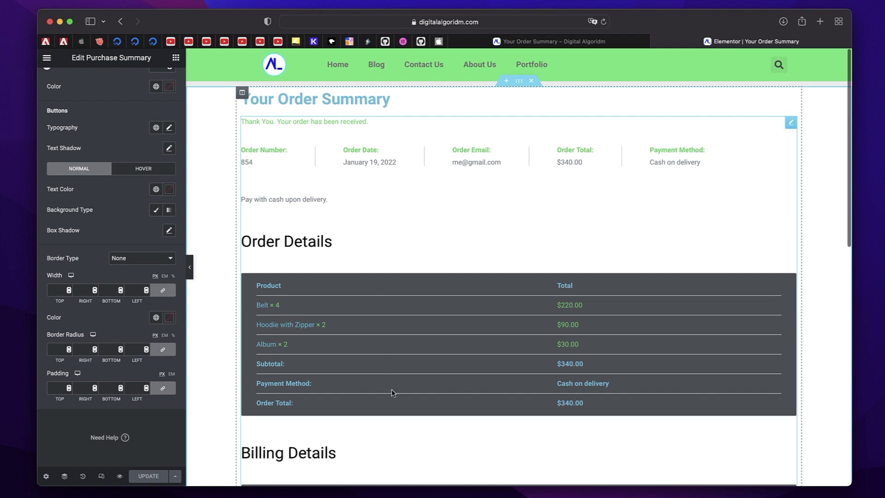
pyautogui.hotkey('ctrl', 'shift', 'Tab')
pyautogui.scroll(2, 340, 230)
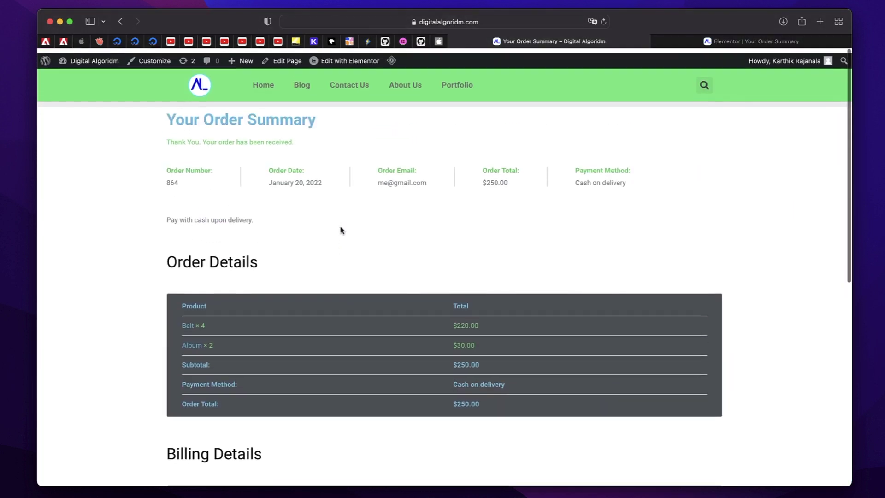
pyautogui.tripleClick(254, 116)
pyautogui.click(253, 115)
pyautogui.tripleClick(254, 115)
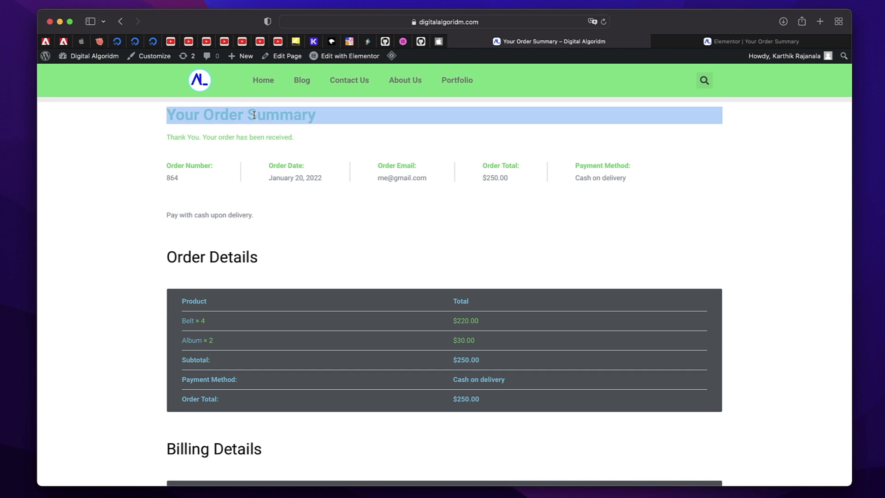
pyautogui.click(145, 332)
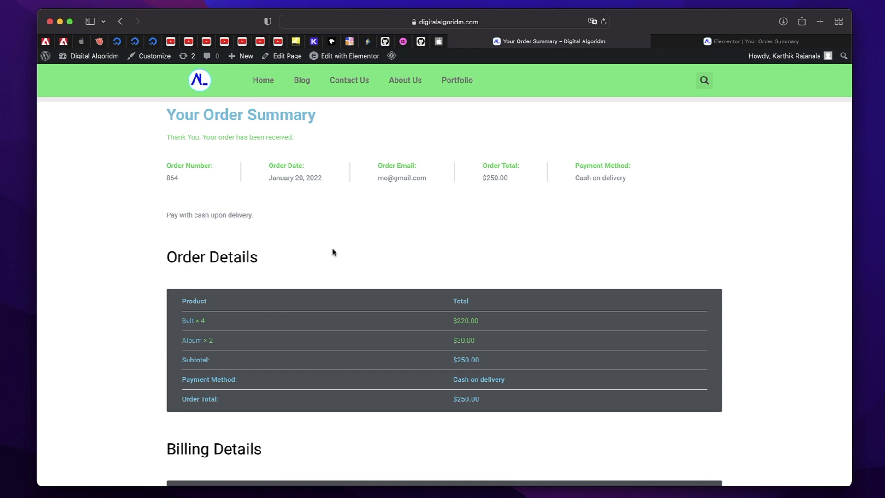
pyautogui.scroll(-5, 334, 252)
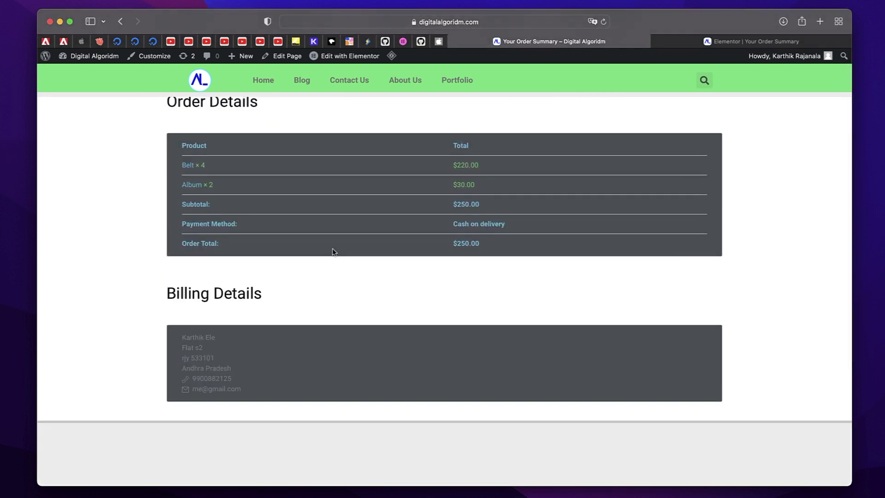
pyautogui.scroll(4, 334, 252)
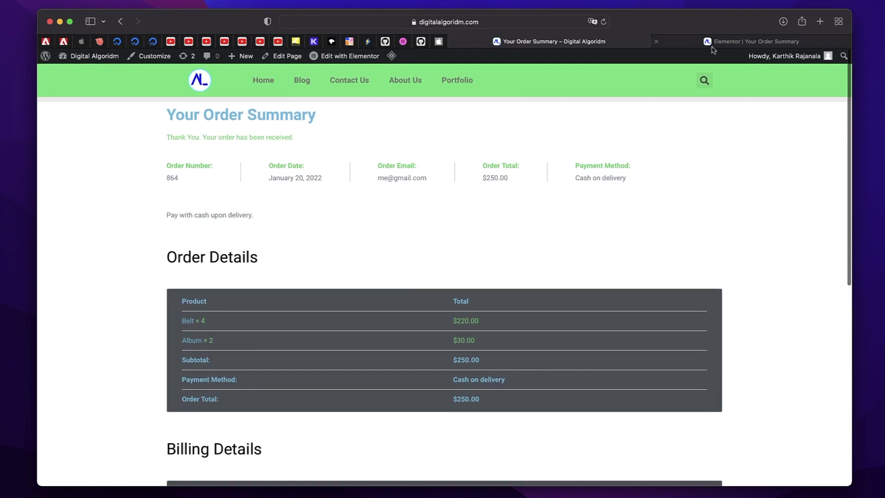
# Step: Return to the Your Order Summary editor and open the editor's main menu
pyautogui.click(733, 45)
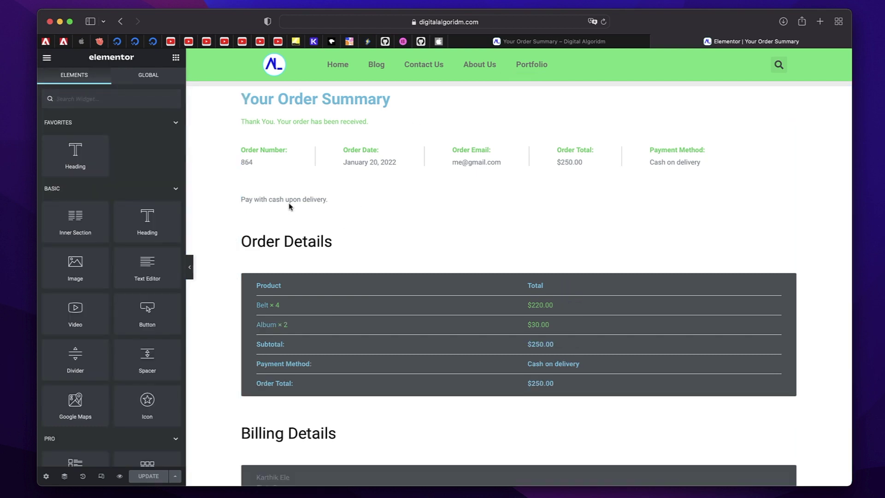
pyautogui.click(46, 58)
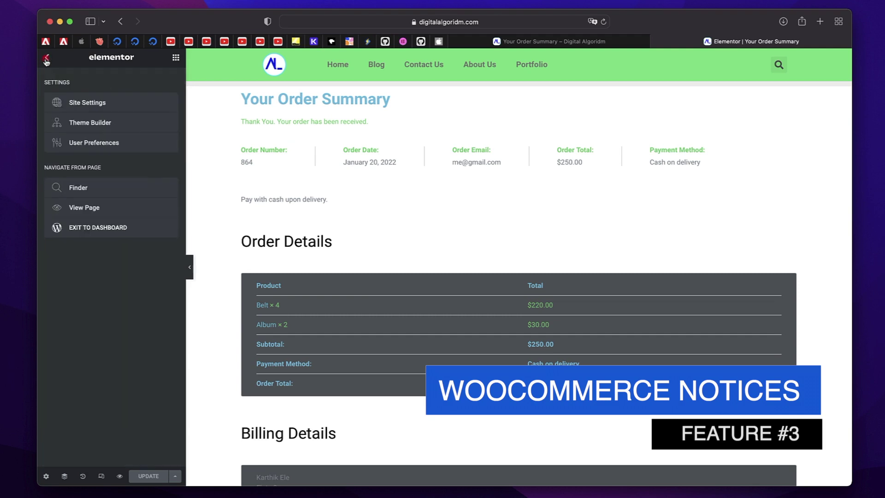
# Step: Add Error Notices as a notice type under Site Settings > WooCommerce > Notices
pyautogui.click(71, 103)
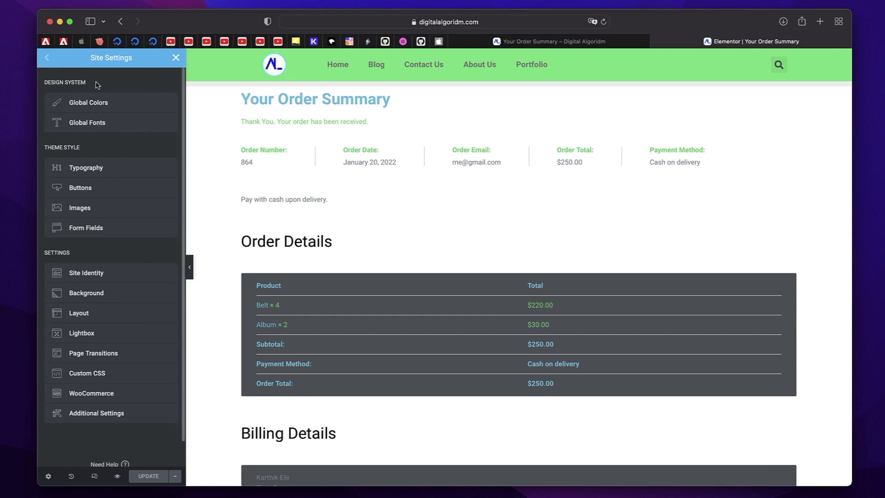
pyautogui.click(91, 393)
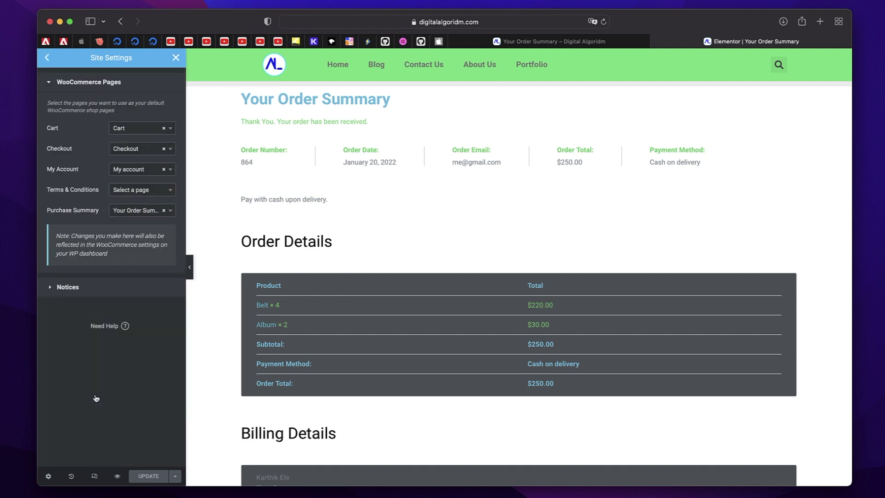
pyautogui.click(94, 290)
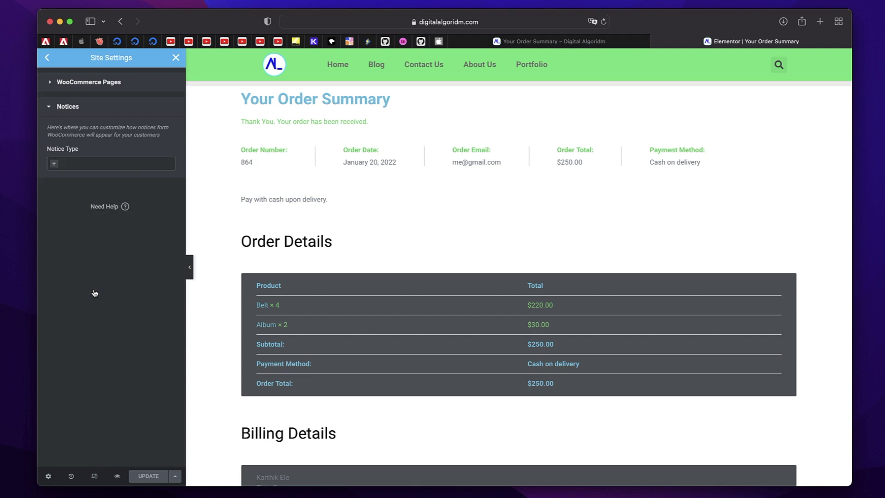
pyautogui.click(70, 165)
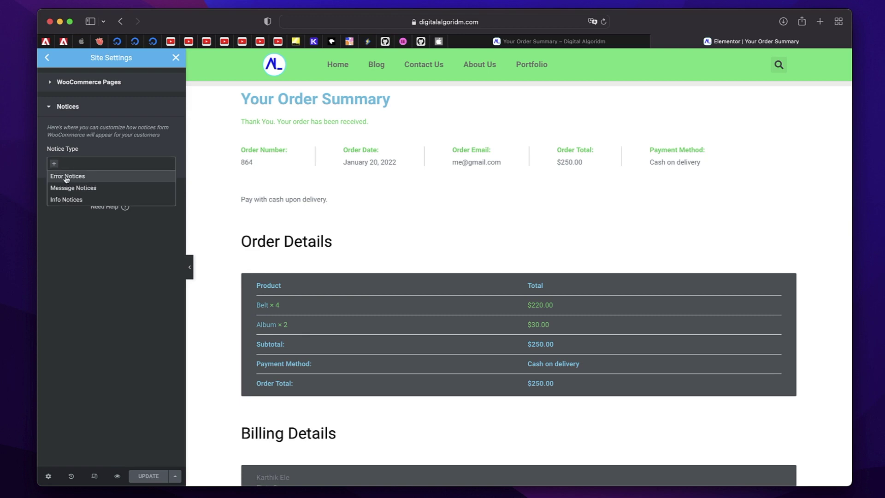
pyautogui.click(66, 176)
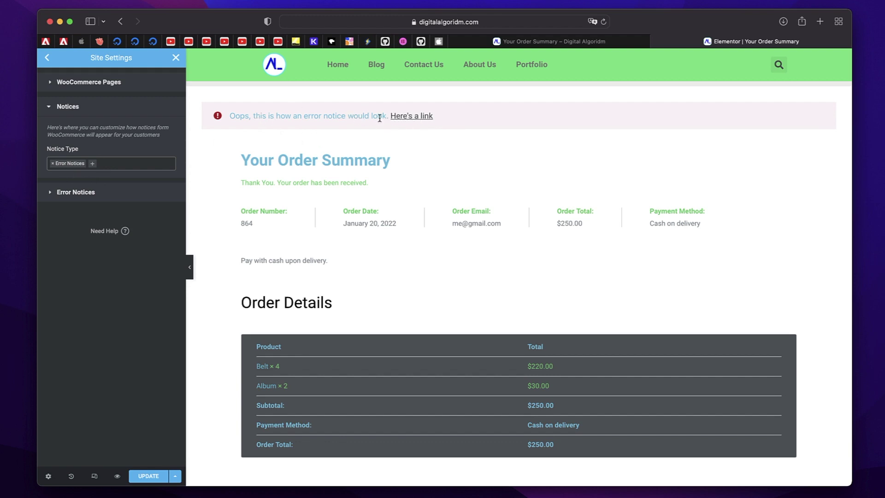
# Step: Style the error notice text with custom colour #AD4E31 and the Primary global font
pyautogui.click(64, 197)
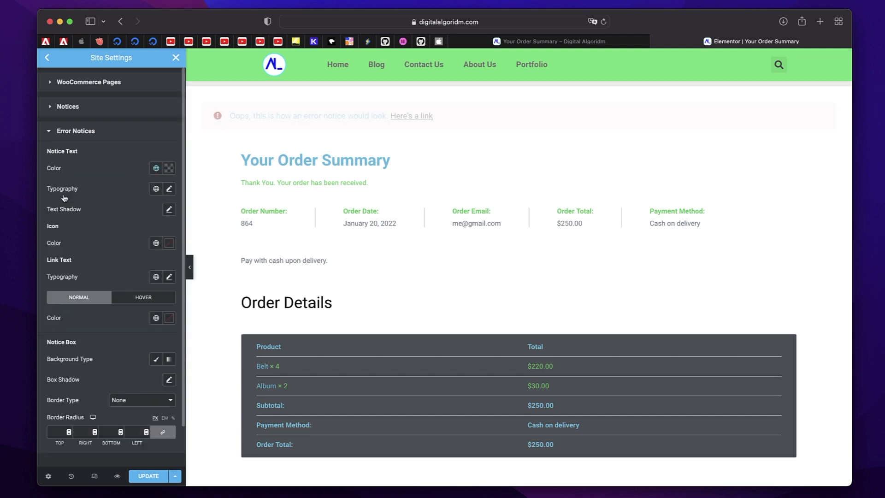
pyautogui.click(162, 169)
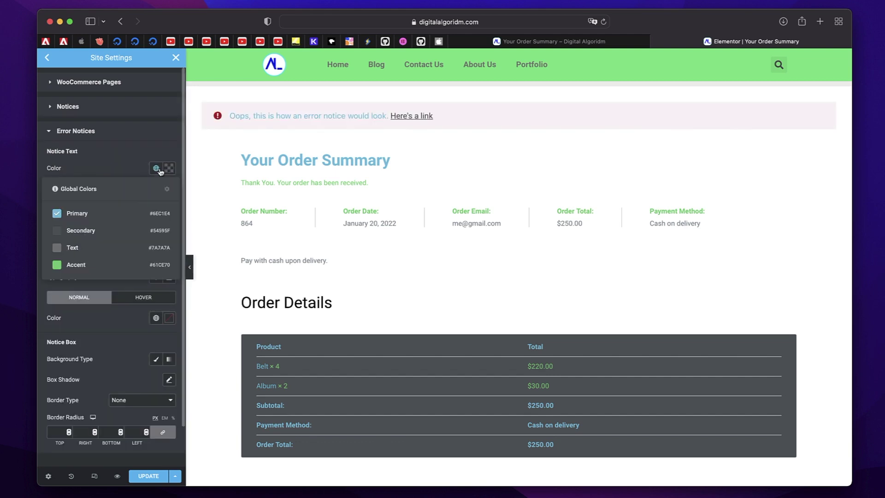
pyautogui.click(93, 268)
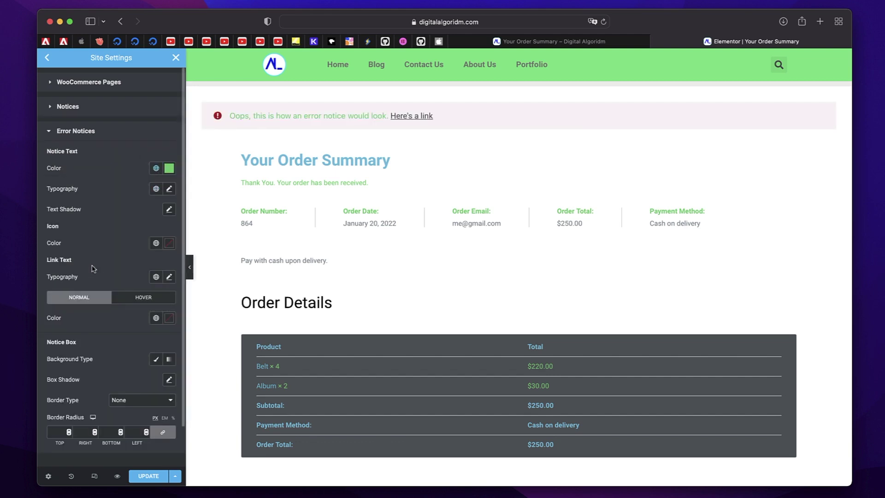
pyautogui.click(173, 170)
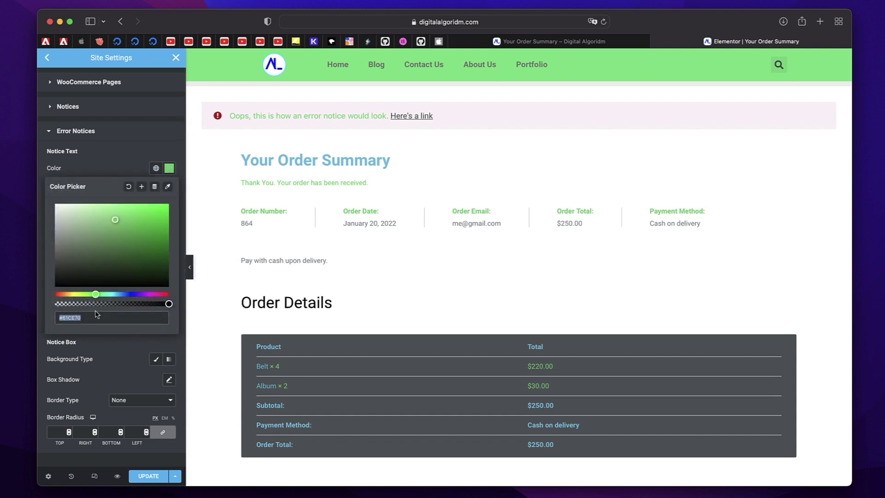
pyautogui.click(59, 294)
pyautogui.moveTo(130, 229); pyautogui.dragTo(137, 230)
pyautogui.click(115, 135)
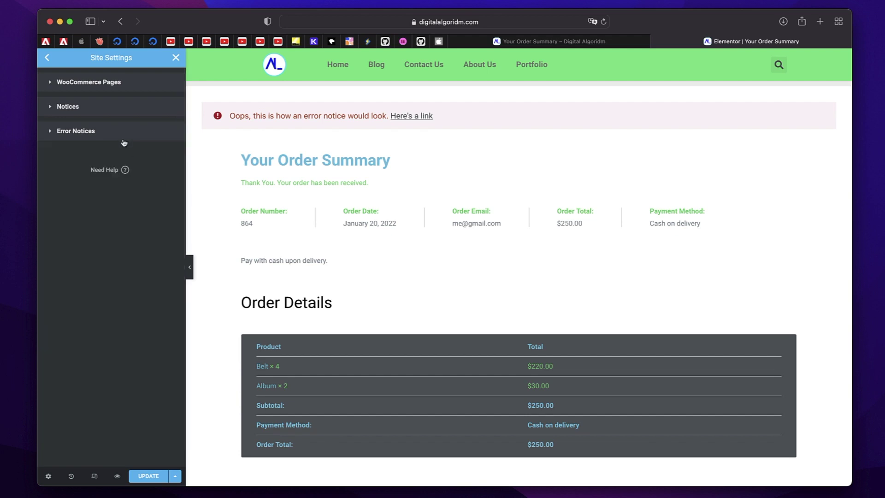
pyautogui.click(109, 136)
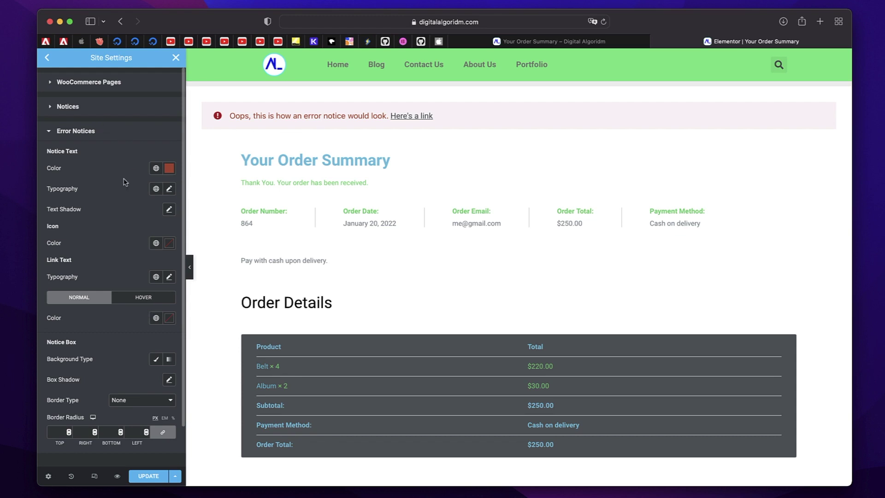
pyautogui.click(156, 188)
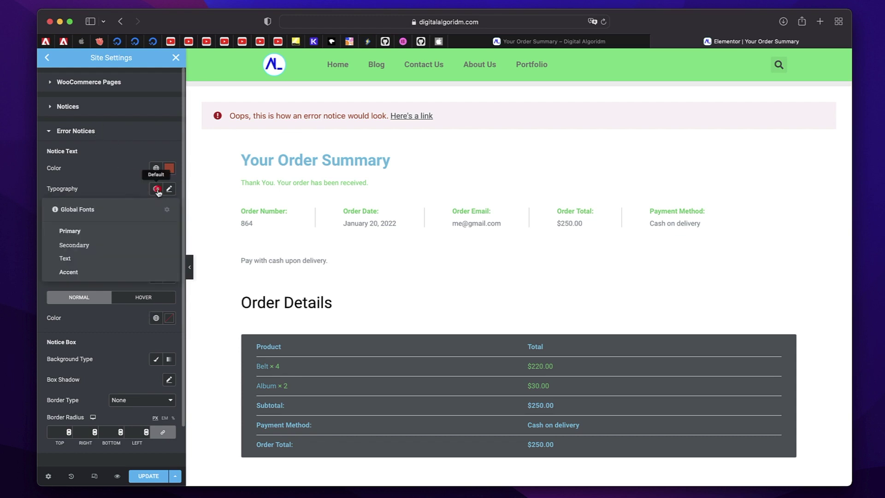
pyautogui.click(124, 235)
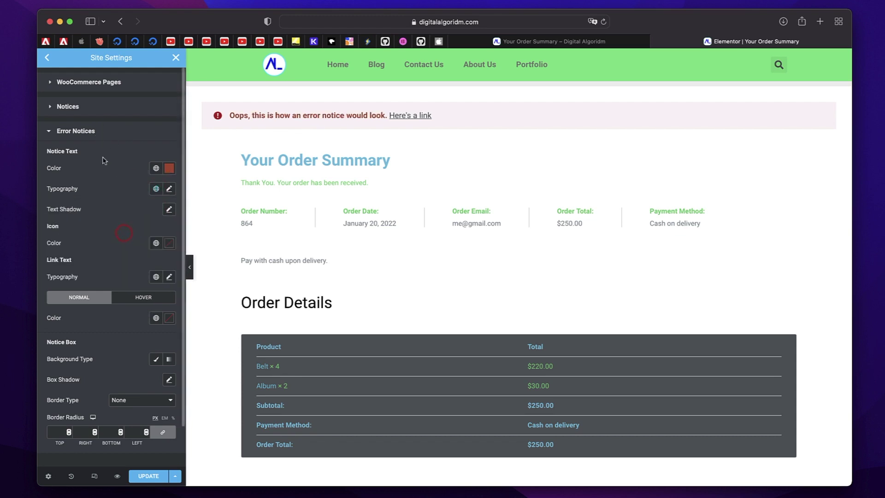
# Step: Add Message Notices as a second notice type
pyautogui.click(94, 131)
pyautogui.click(99, 114)
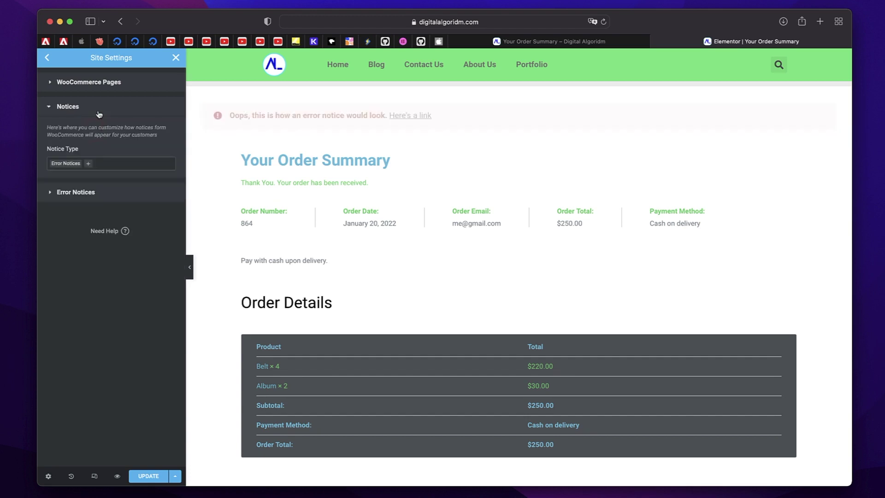
pyautogui.click(112, 163)
pyautogui.click(95, 189)
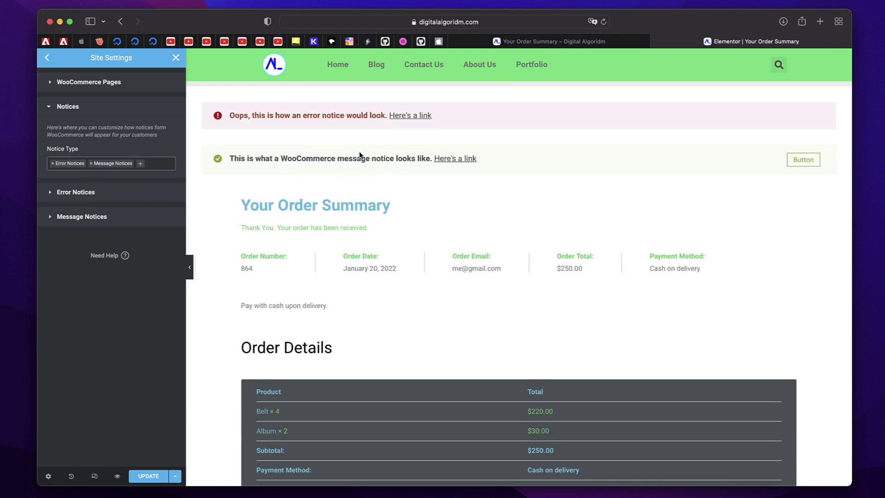
# Step: Choose Info Notices in the Notice Type dropdown
pyautogui.click(159, 164)
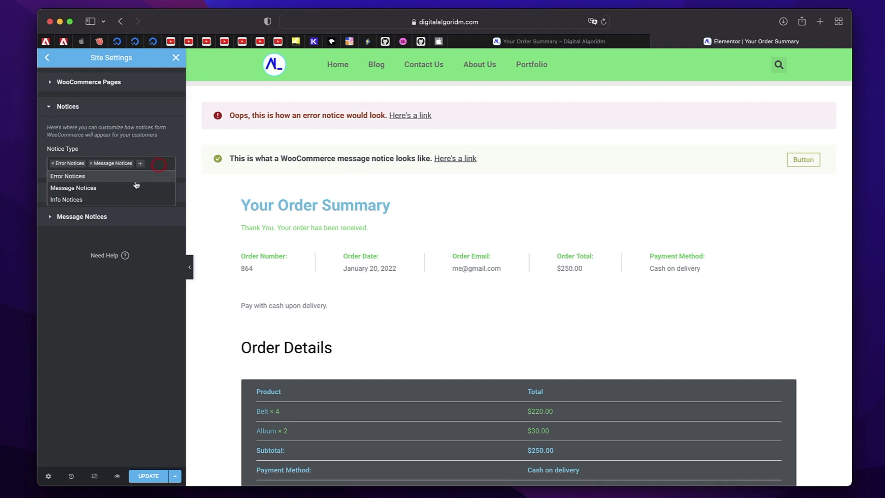
pyautogui.click(128, 199)
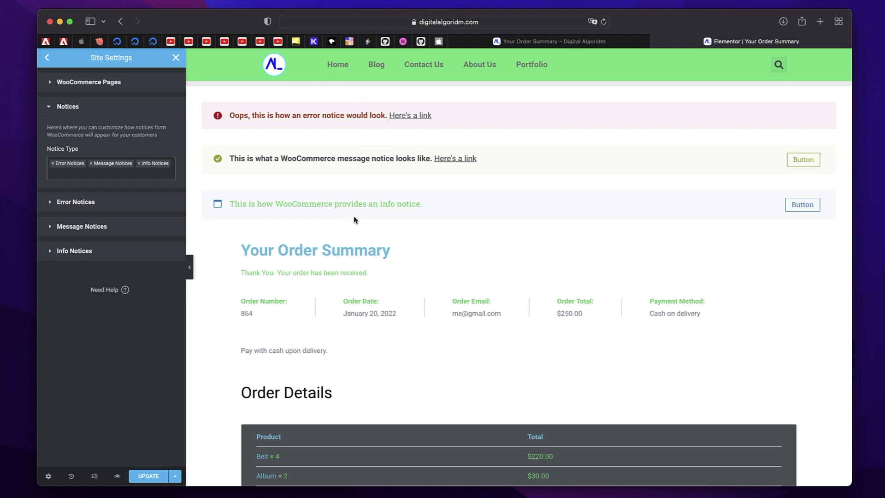
# Step: Set the message notice text colour to the Primary blue global colour
pyautogui.click(111, 232)
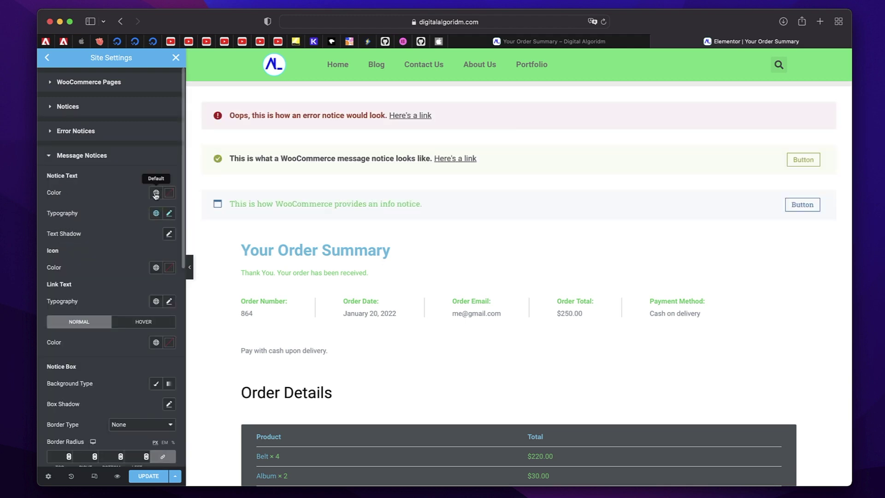
pyautogui.click(156, 192)
pyautogui.click(118, 238)
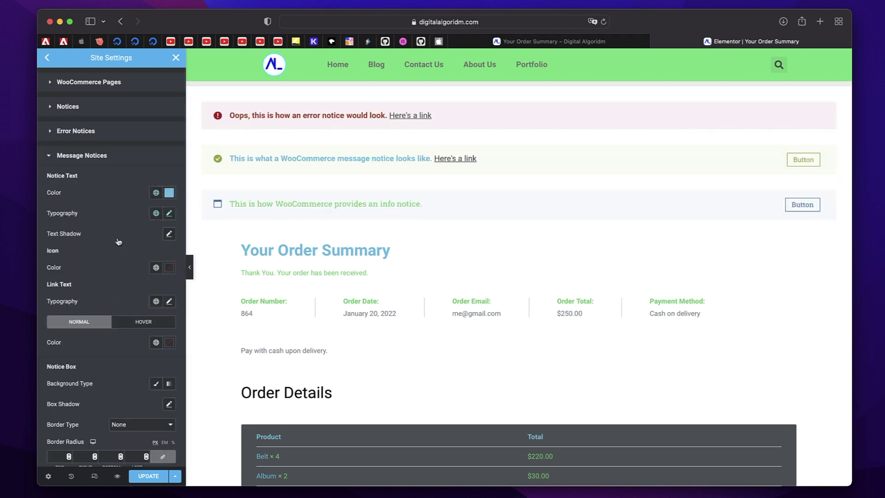
pyautogui.click(88, 156)
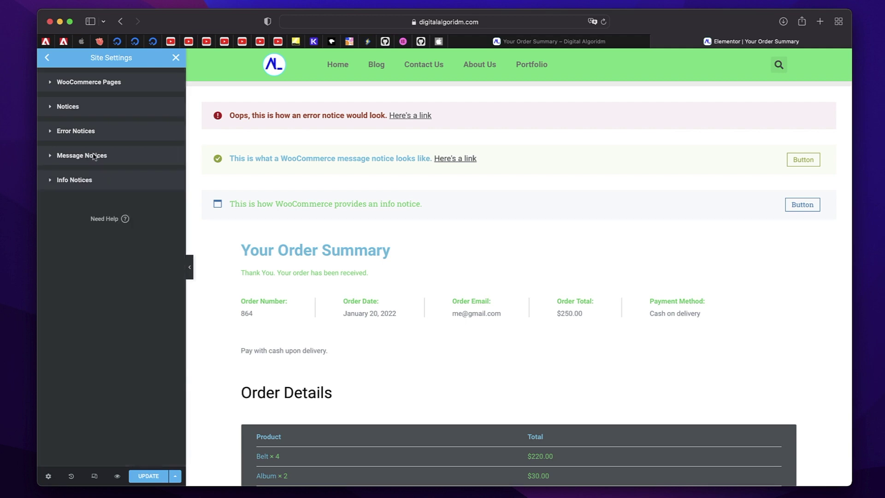
# Step: Make the info notice icon Accent green and save the site settings
pyautogui.click(126, 180)
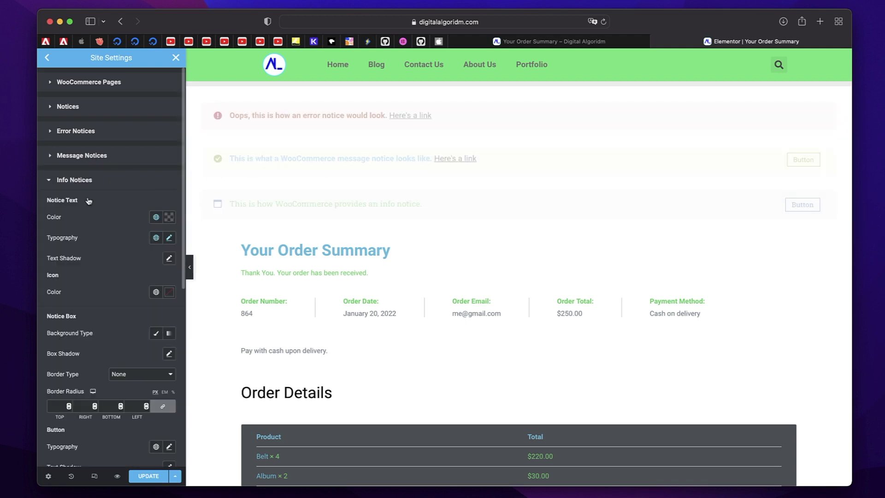
pyautogui.click(156, 221)
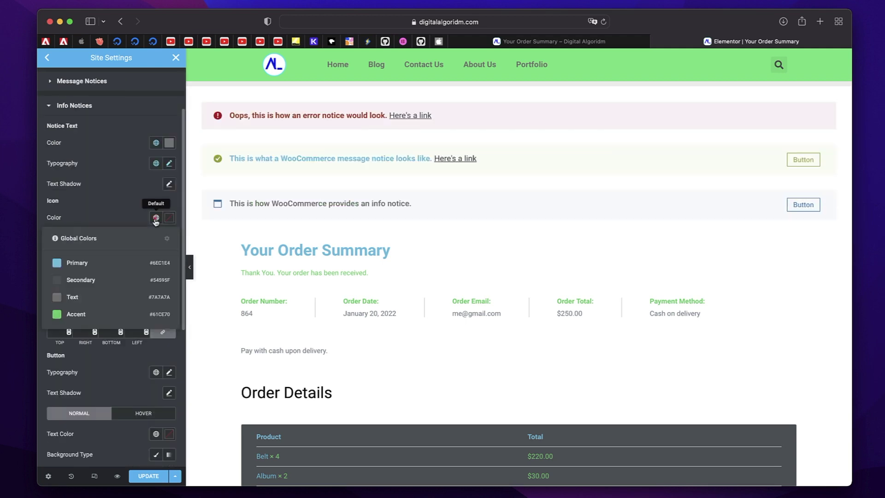
pyautogui.click(92, 318)
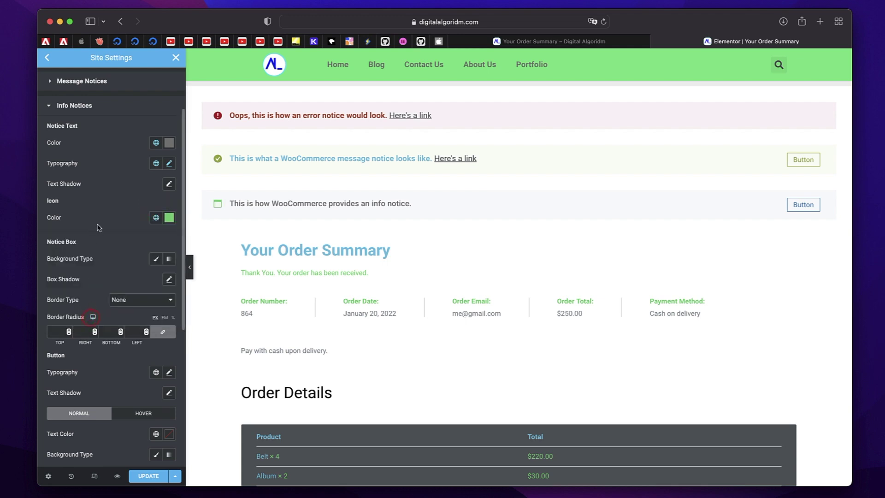
pyautogui.scroll(2, 105, 197)
pyautogui.click(76, 132)
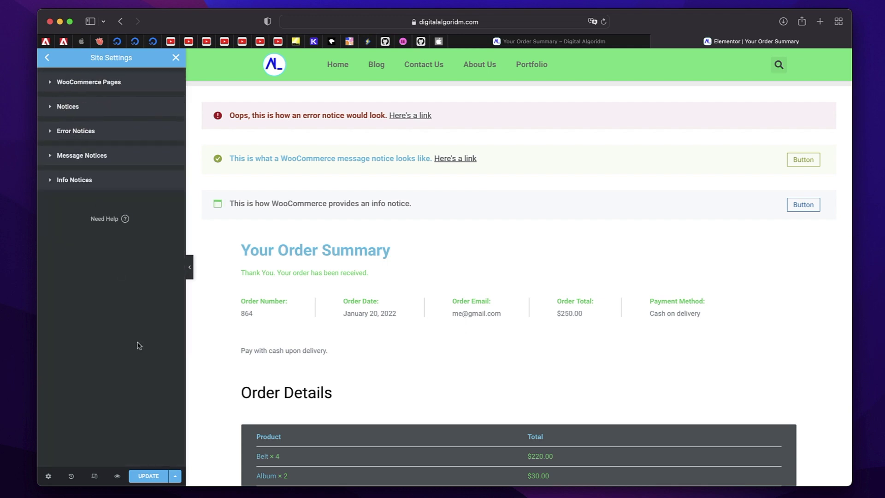
pyautogui.click(149, 475)
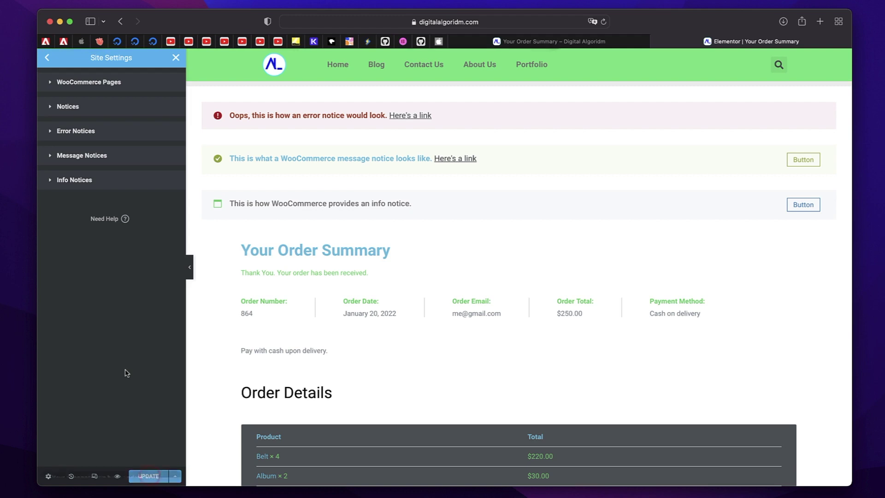
# Step: Close Site Settings and go from the WordPress dashboard to the store's front end
pyautogui.click(176, 57)
pyautogui.hotkey('ctrl', 'shift', 'Tab')
pyautogui.moveTo(94, 57)
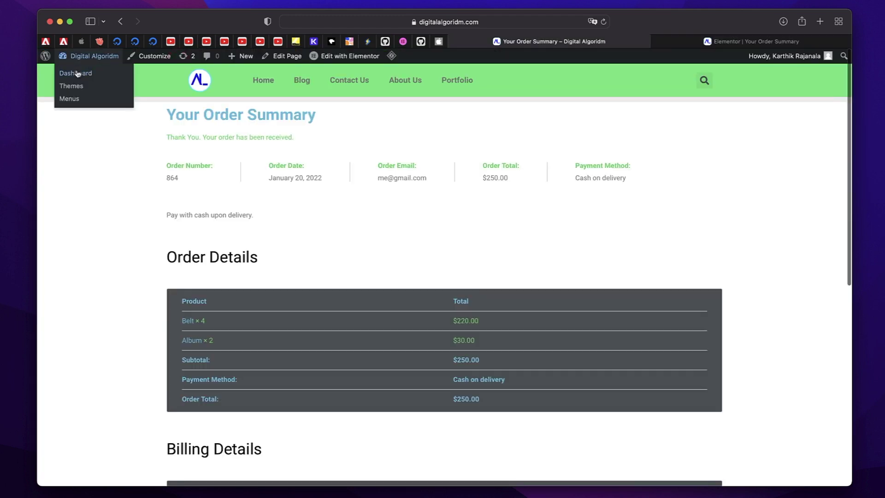
pyautogui.click(76, 73)
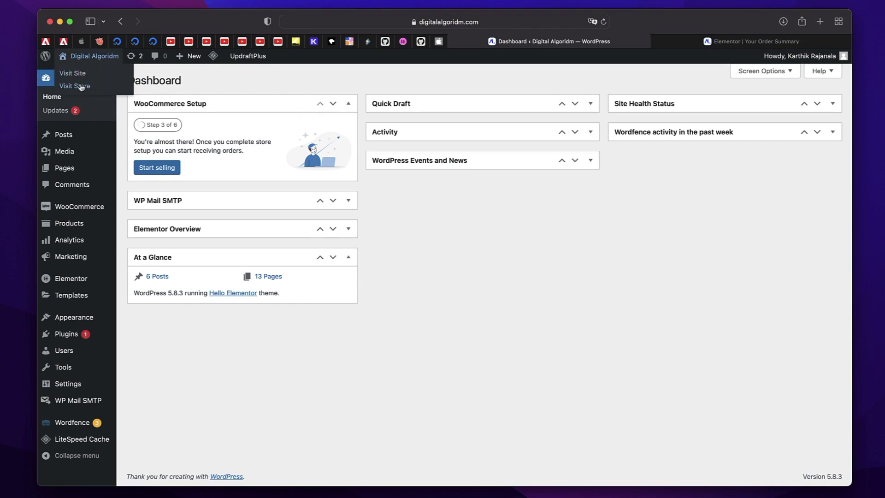
pyautogui.click(80, 86)
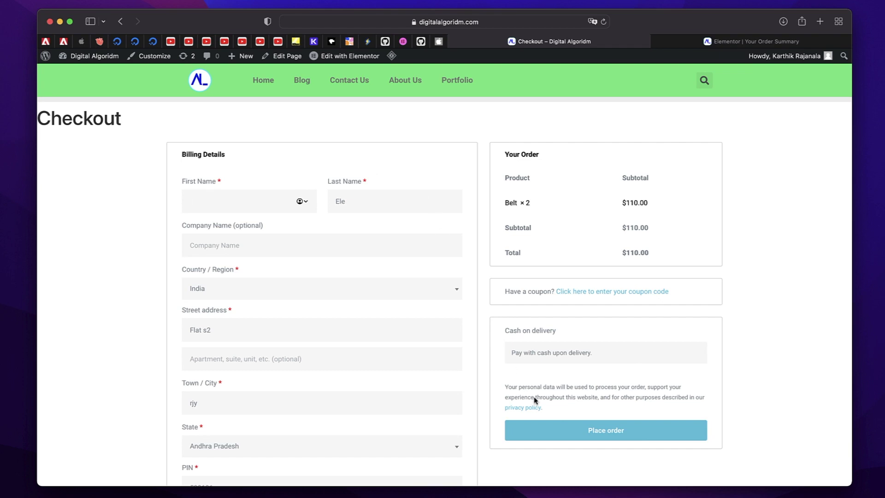
# Step: Place the checkout order and review the billing first name required-field error
pyautogui.click(545, 431)
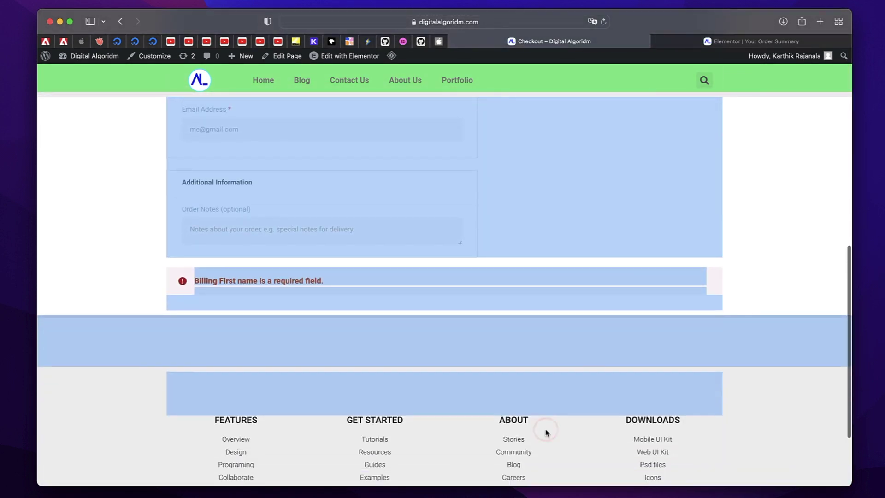
pyautogui.click(763, 227)
pyautogui.tripleClick(256, 279)
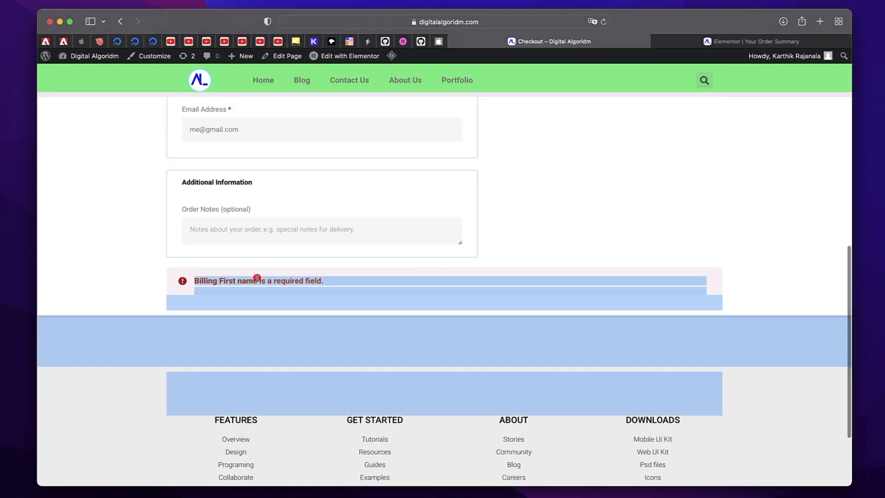
pyautogui.click(257, 278)
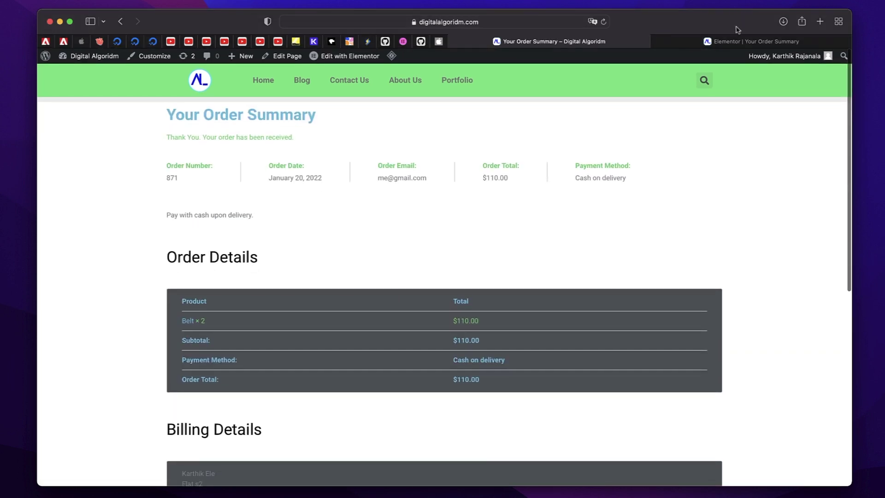
# Step: In the order summary editor, open Site Settings > WooCommerce and expand the Notices section
pyautogui.click(737, 42)
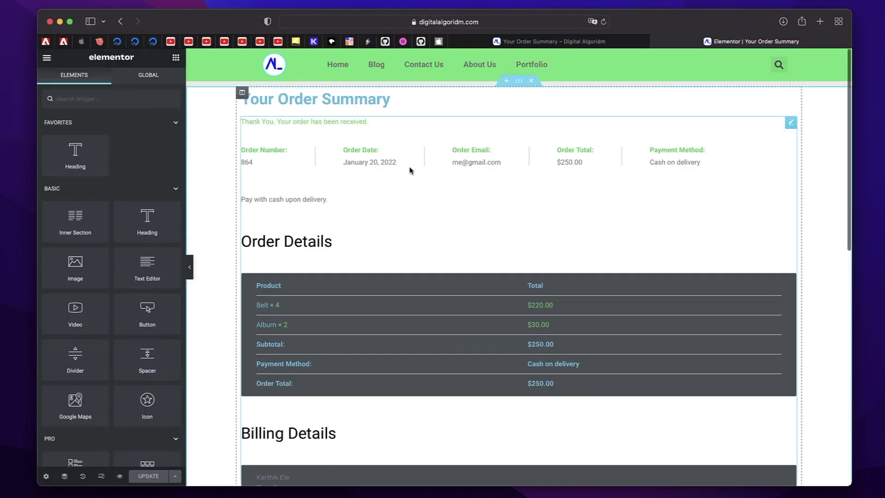
pyautogui.click(47, 57)
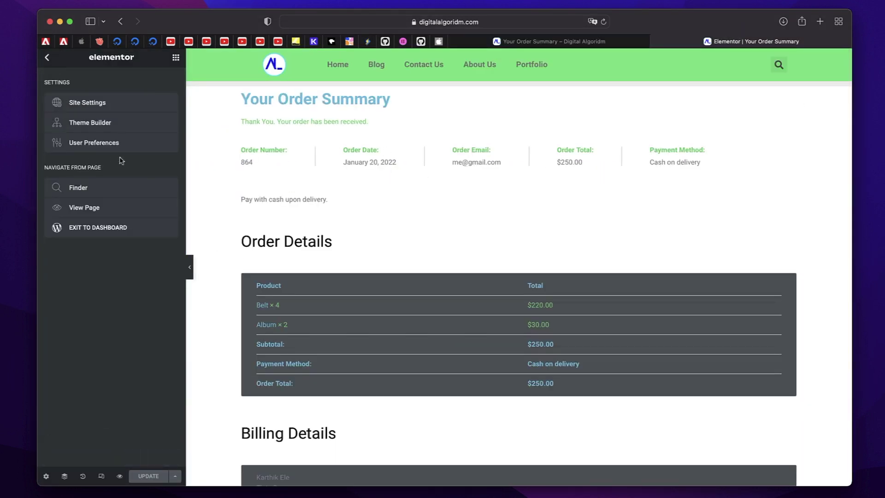
pyautogui.click(91, 101)
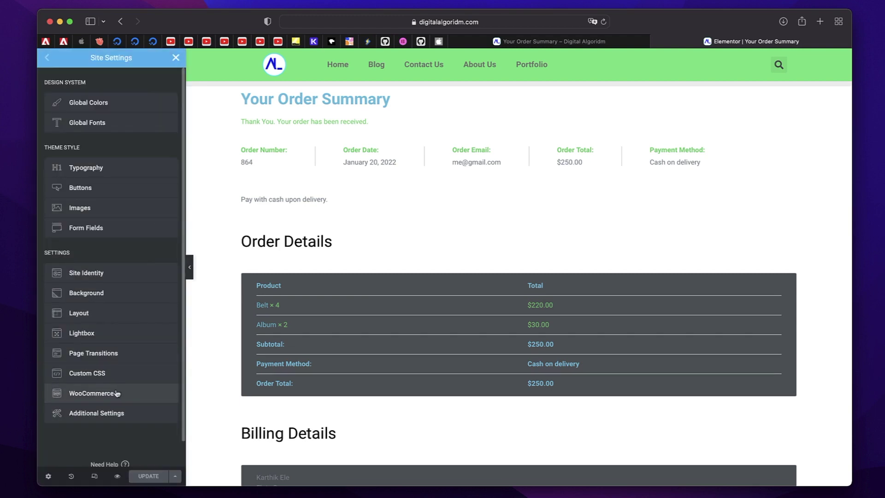
pyautogui.click(117, 398)
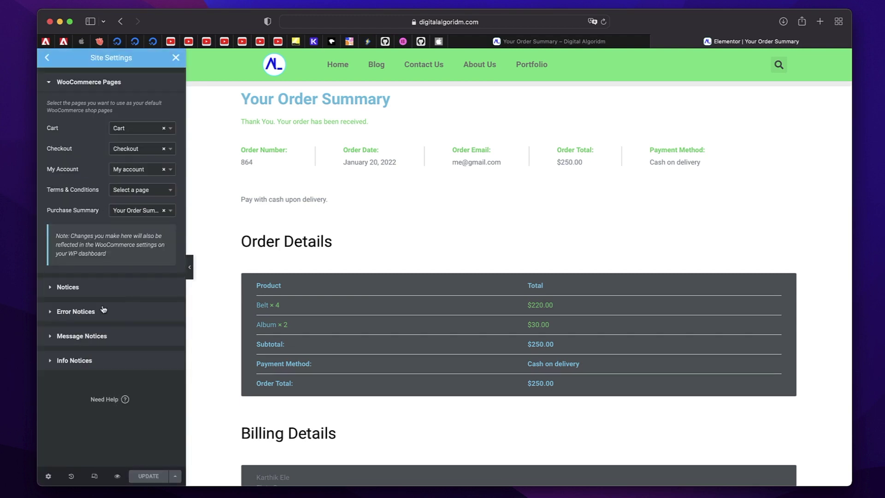
pyautogui.click(111, 289)
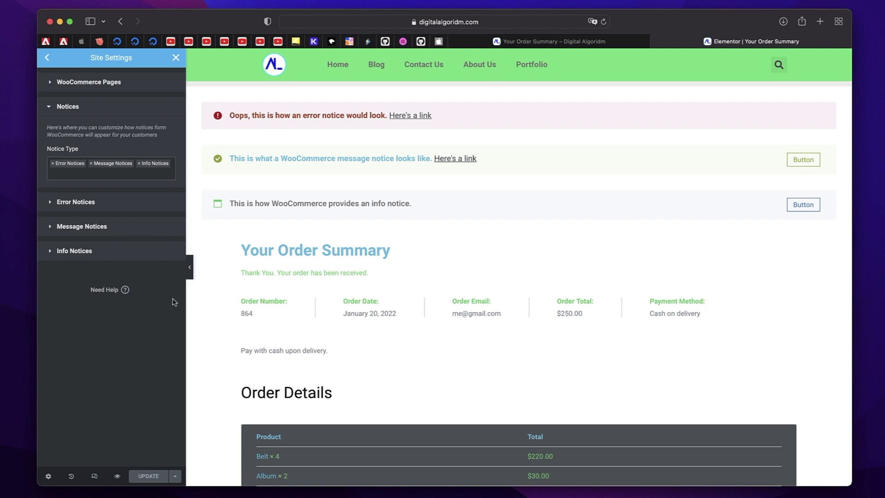
# Step: Open the Cart page via Dashboard > Pages and select its checkout-unavailable notice text
pyautogui.click(532, 41)
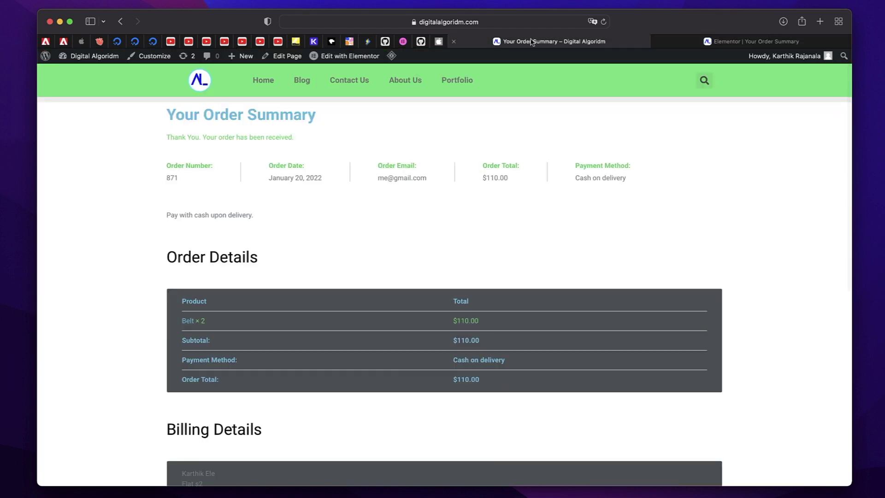
pyautogui.click(94, 56)
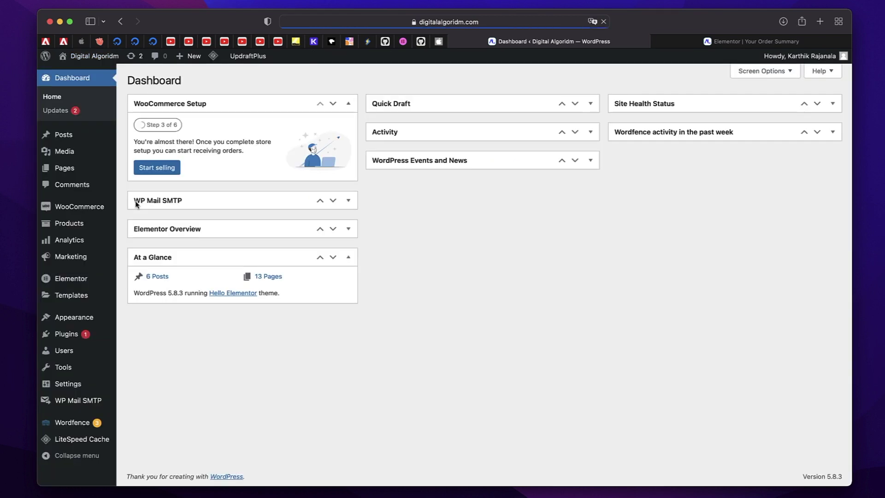
pyautogui.click(74, 169)
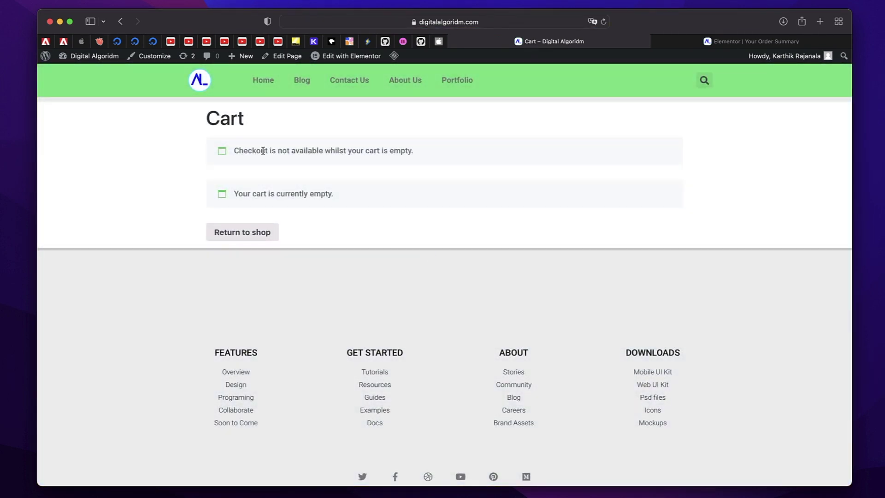
pyautogui.tripleClick(263, 150)
pyautogui.tripleClick(317, 150)
pyautogui.doubleClick(317, 149)
# Step: Expand and collapse the Info Notices style settings, then glance at the Cart tab and return
pyautogui.click(709, 41)
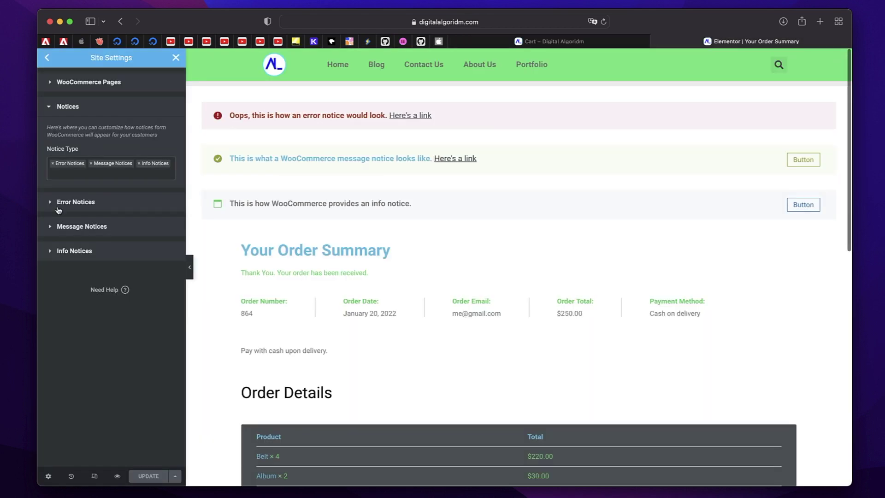
pyautogui.click(85, 258)
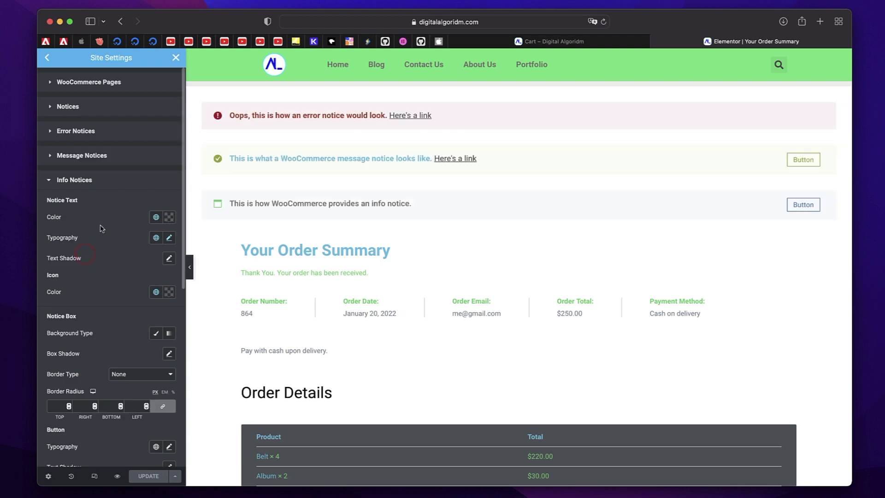
pyautogui.click(106, 210)
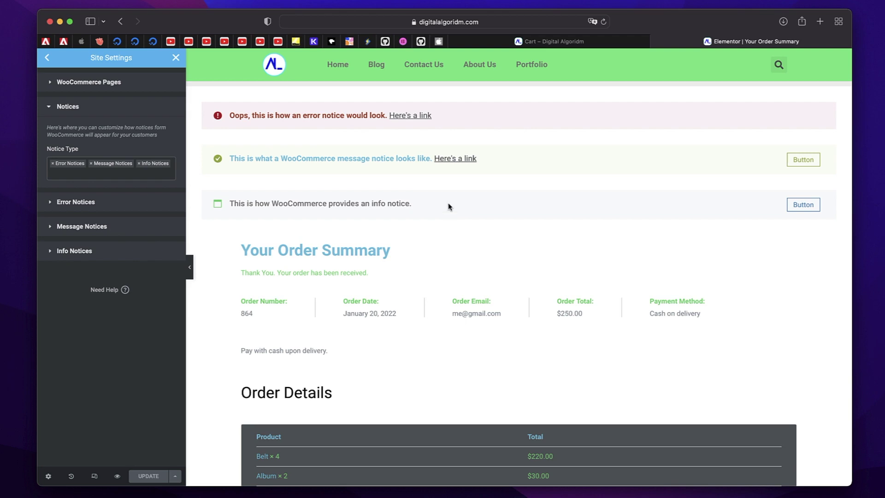
pyautogui.click(539, 42)
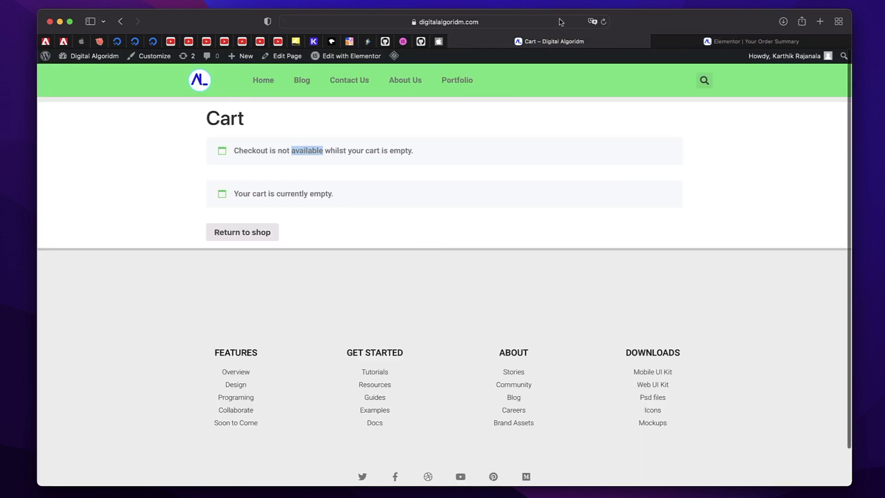
pyautogui.hotkey('ctrl', 'Tab')
# Step: Use the Finder to search 'chec' and open the Checkout page in Elementor
pyautogui.press('super+e')
pyautogui.write('d')
pyautogui.press('BackSpace')
pyautogui.write('chec')
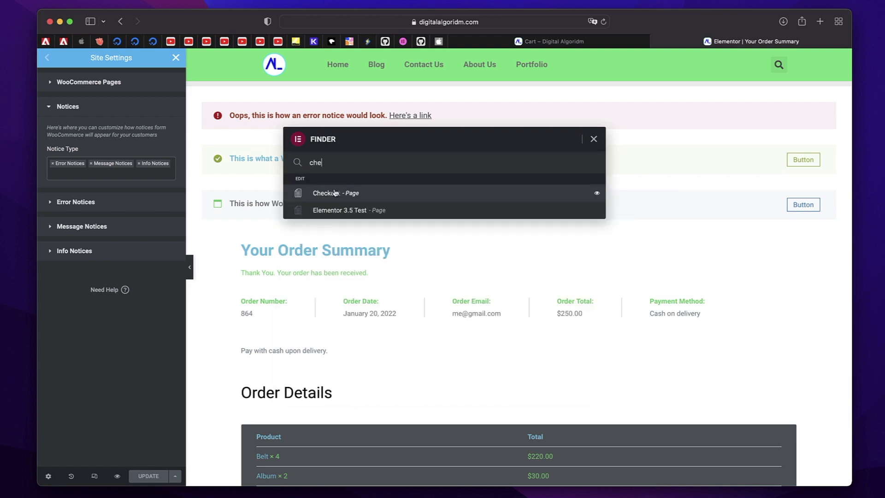
pyautogui.press('Return')
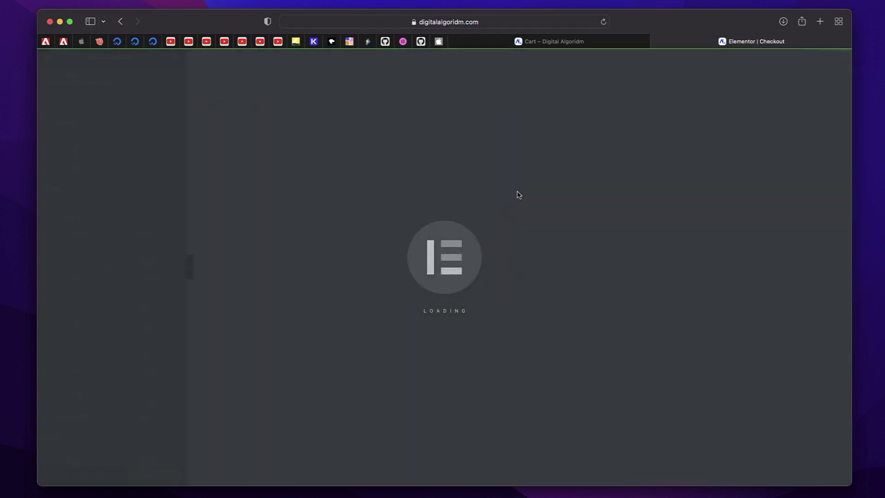
# Step: Delete the old notices widget and drag WooCommerce Notices below Additional Information
pyautogui.scroll(-10, 535, 240)
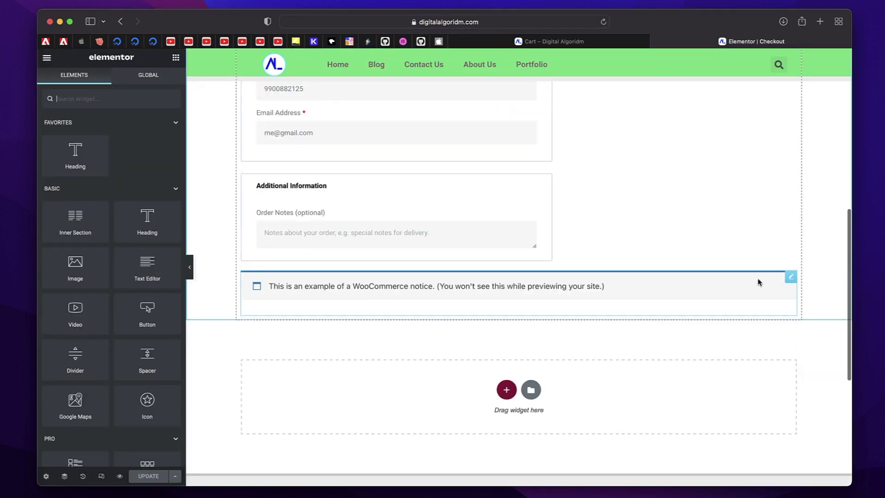
pyautogui.click(790, 276)
pyautogui.rightClick(790, 276)
pyautogui.click(790, 417)
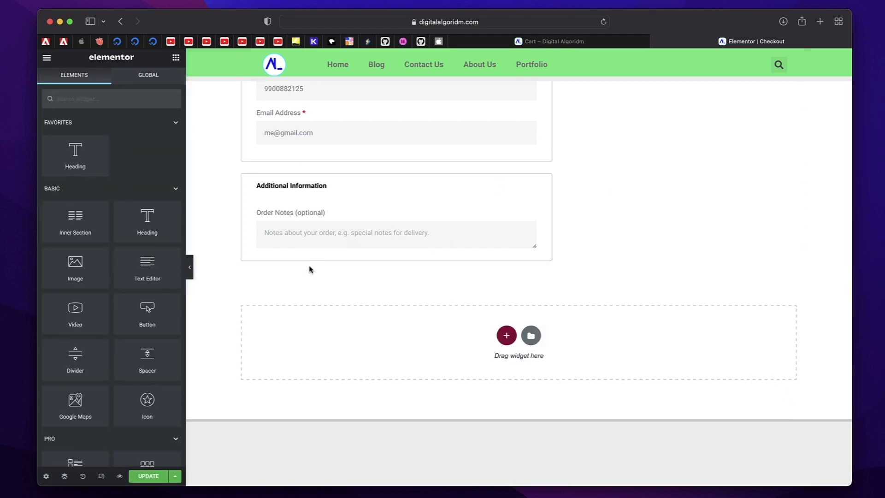
pyautogui.write('woo')
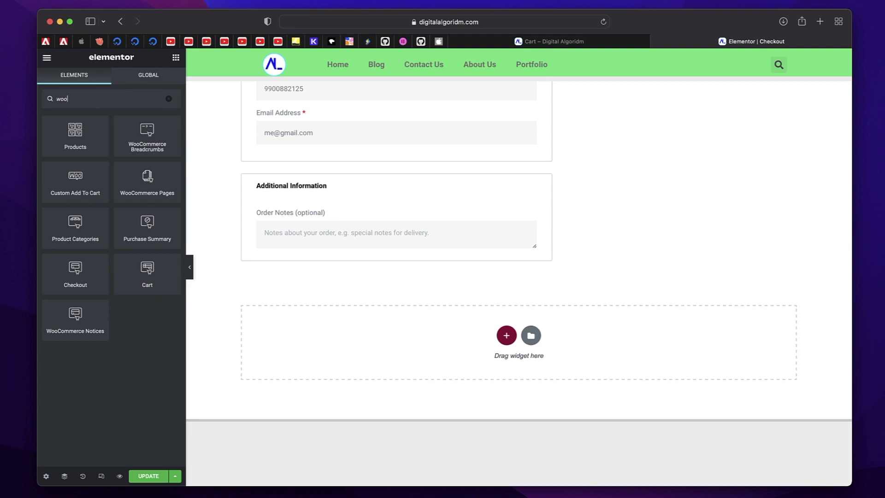
pyautogui.moveTo(76, 318); pyautogui.dragTo(330, 251)
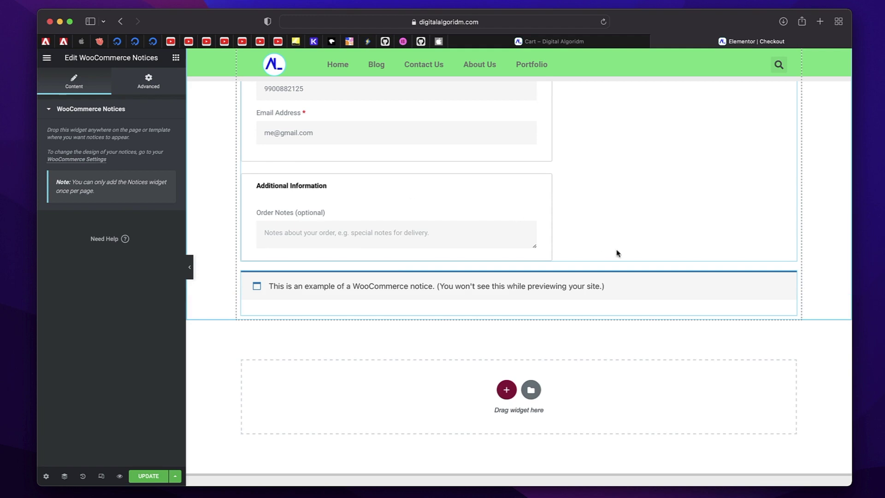
pyautogui.scroll(9, 617, 253)
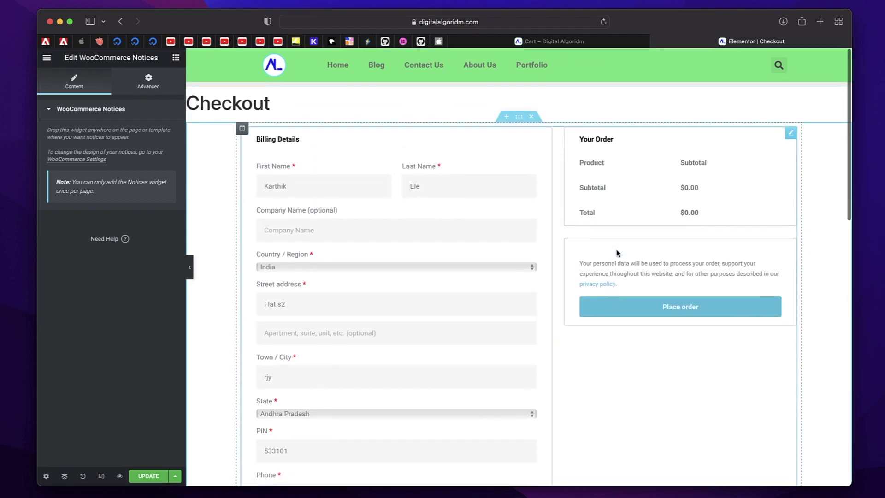
pyautogui.scroll(-5, 616, 251)
pyautogui.scroll(-3, 618, 251)
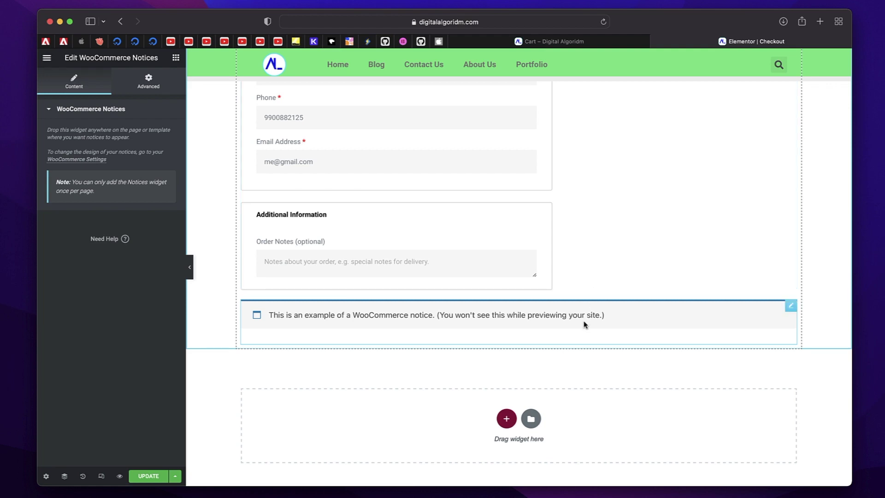
pyautogui.scroll(10, 583, 324)
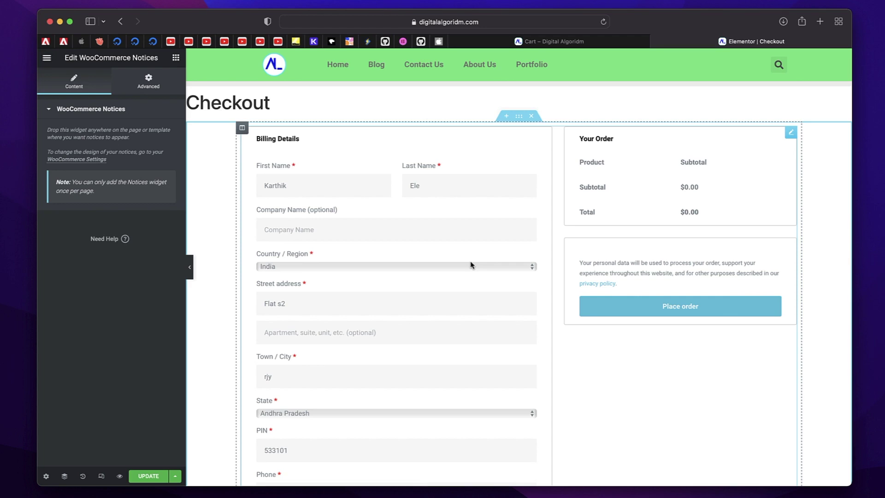
# Step: Bring the storefront Cart page with its empty-cart notices back into view
pyautogui.hotkey('ctrl', 'shift', 'Tab')
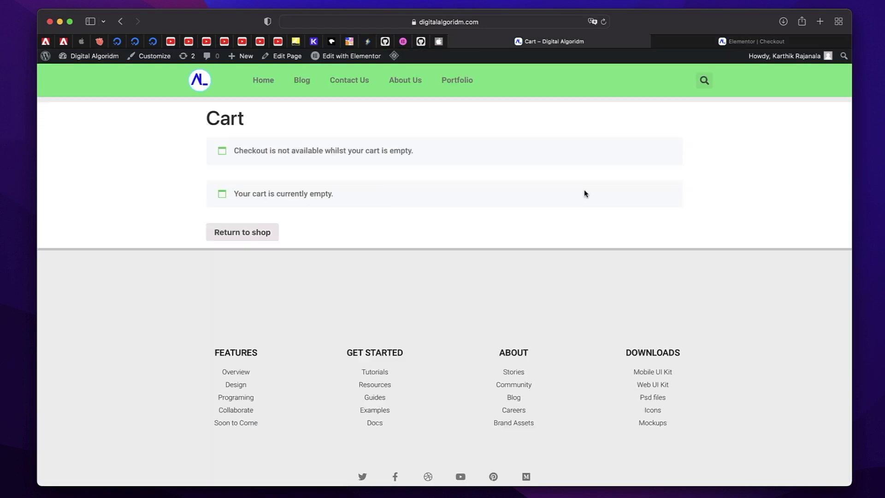